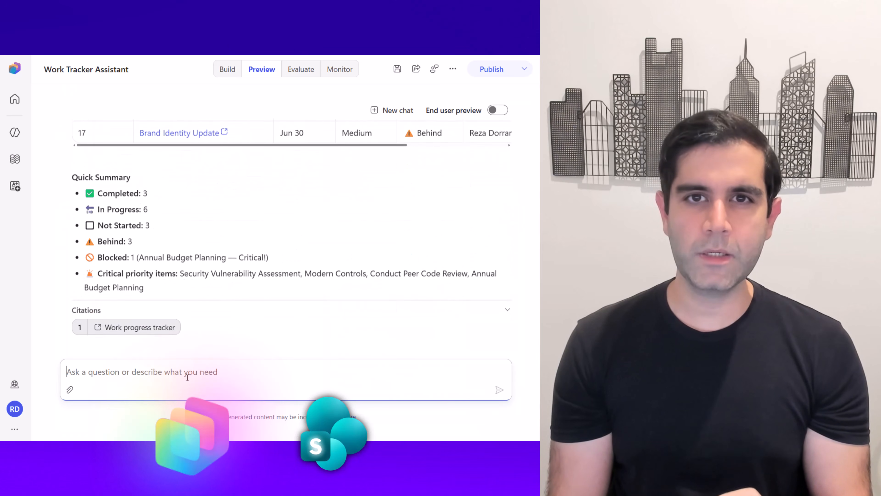
{"action": "scroll", "coordinate": [182, 214], "scroll_direction": "up", "scroll_amount": 10}
{"action": "left_click", "coordinate": [182, 222]}
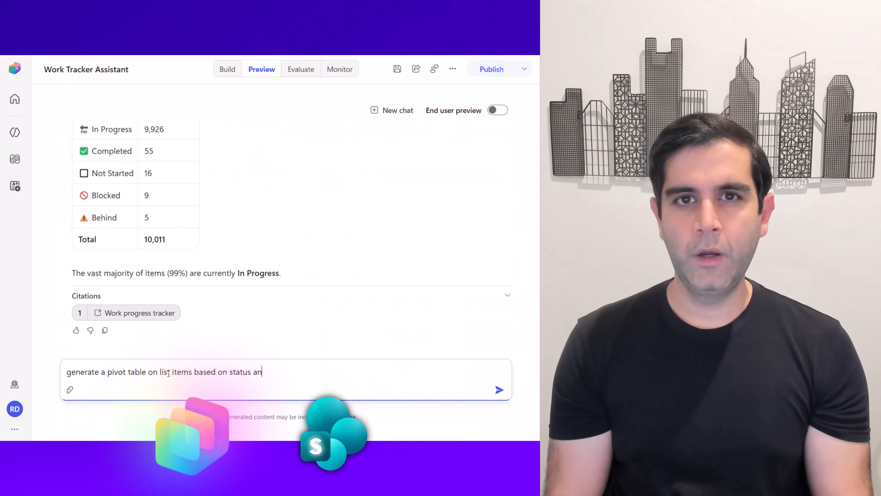
{"action": "type", "text": "d priority"}
{"action": "key", "text": "Return"}
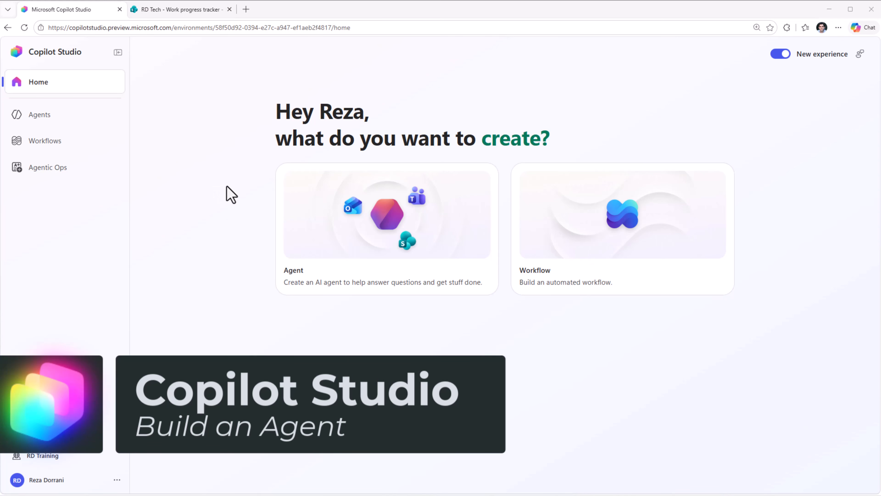
Create an agent named Work Tracker Assistant with instructions to answer Work progress tracker questions from live data, filter by request and return matches as a table.
{"action": "left_click", "coordinate": [349, 224]}
{"action": "type", "text": "Work Tracker Assistant"}
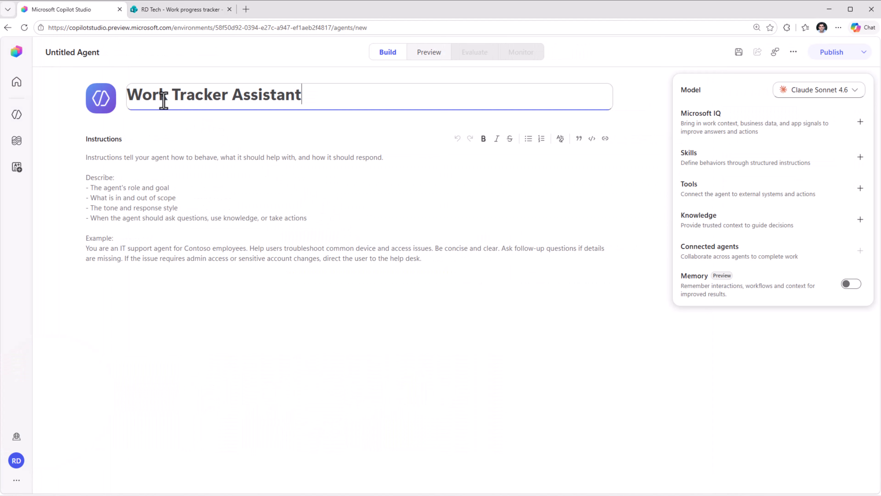
{"action": "left_click", "coordinate": [190, 139]}
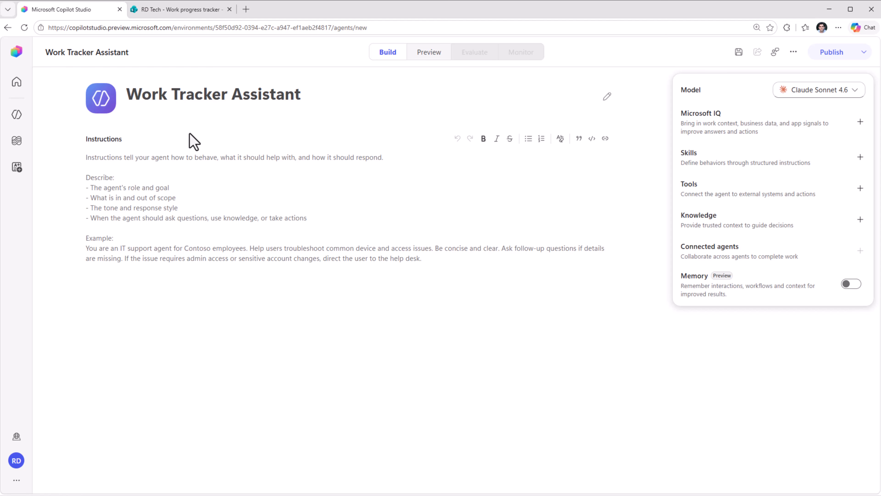
{"action": "left_click", "coordinate": [121, 186]}
{"action": "type", "text": "You answer questions about the Work progress tracker list. Always pull live data from the attached tool/knowledge before answering — never invent details. - Filter by whatever the user asks (owner, status, priority, keyword, ID). - Return matches as a table, with a count first for \"how many\"/summary questions. - If nothing matches, say so."}
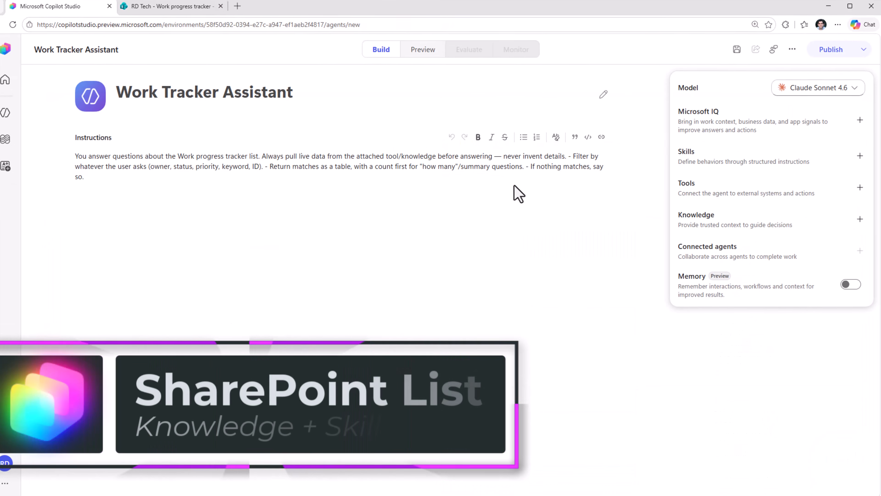
Add the SharePoint list Work progress tracker to the agent as a knowledge source using its URL.
{"action": "left_click", "coordinate": [859, 219]}
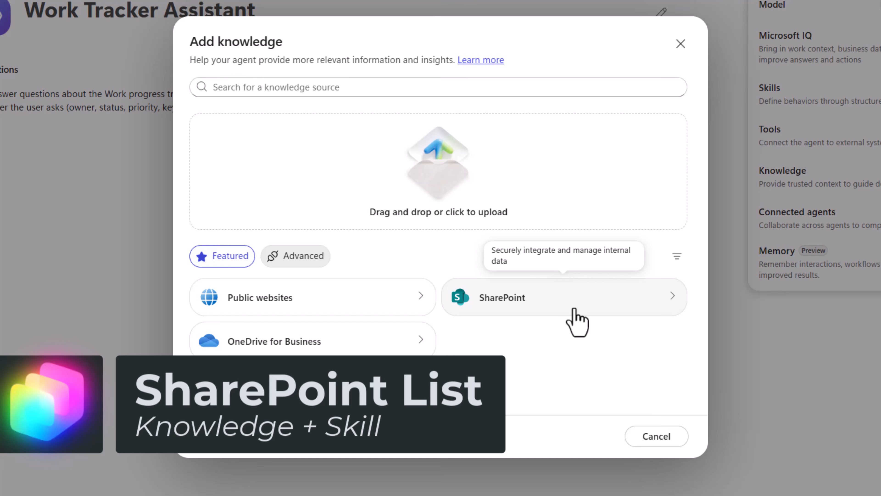
{"action": "left_click", "coordinate": [443, 333]}
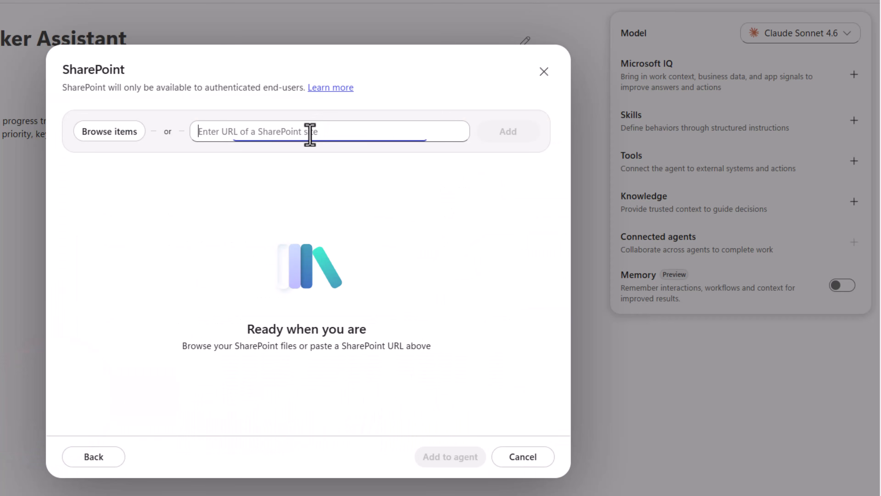
{"action": "type", "text": "https://thepoweraddicts.sharepoint.com/sites/RDTech/Lists/Work%20progress%20tracker/AllItems.aspx"}
{"action": "left_click", "coordinate": [503, 136]}
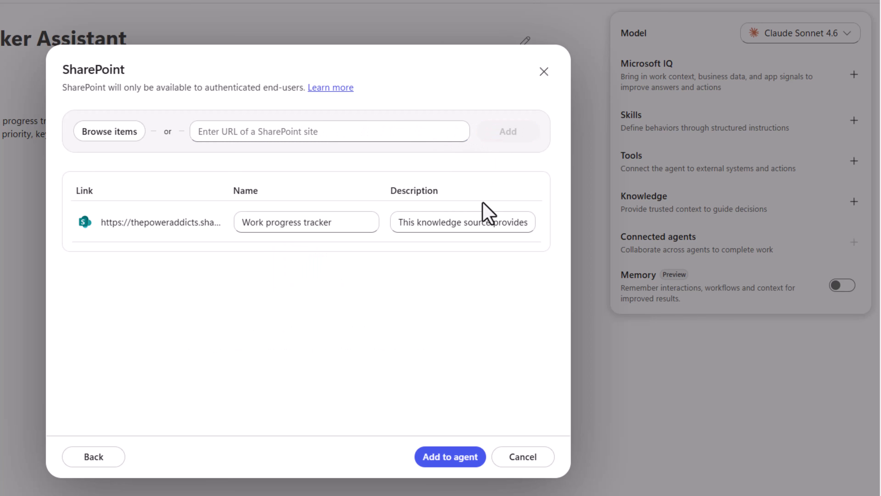
{"action": "left_click_drag", "start_coordinate": [241, 228], "coordinate": [364, 223]}
{"action": "left_click", "coordinate": [345, 332]}
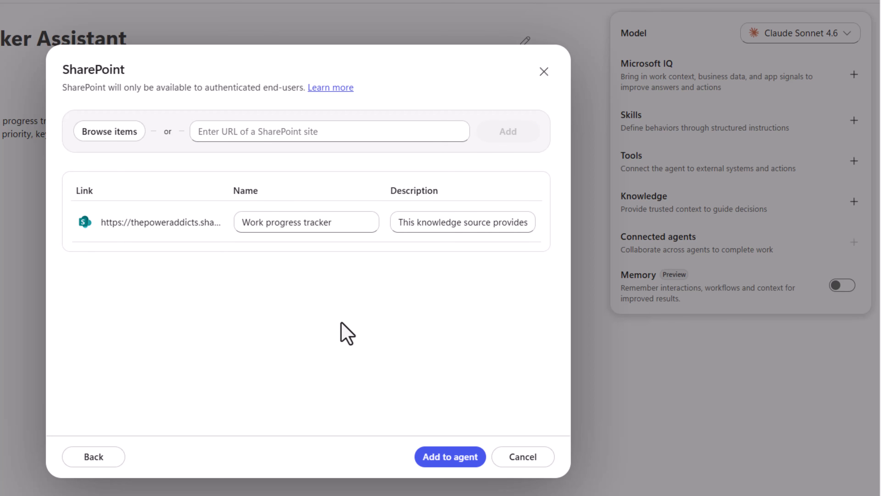
{"action": "left_click", "coordinate": [448, 456]}
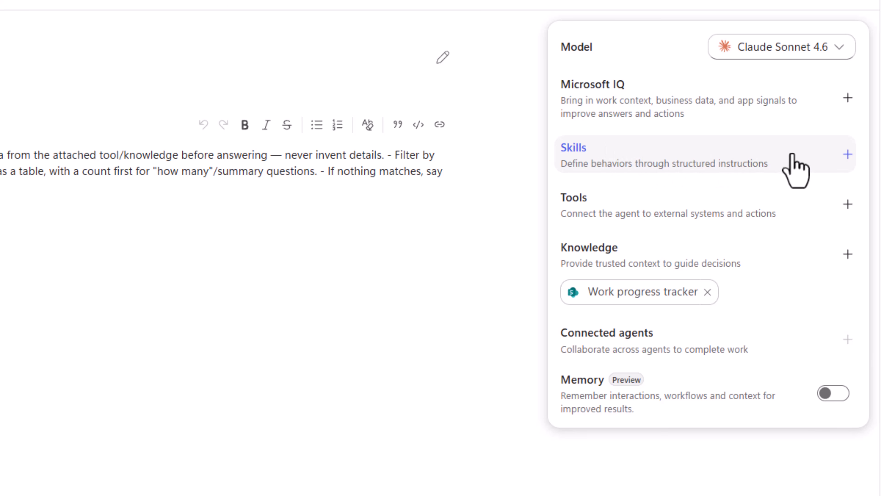
Start a blank skill named find-work-items, described as finding and filtering Work progress tracker items by owner, status, priority or keyword.
{"action": "left_click", "coordinate": [847, 155]}
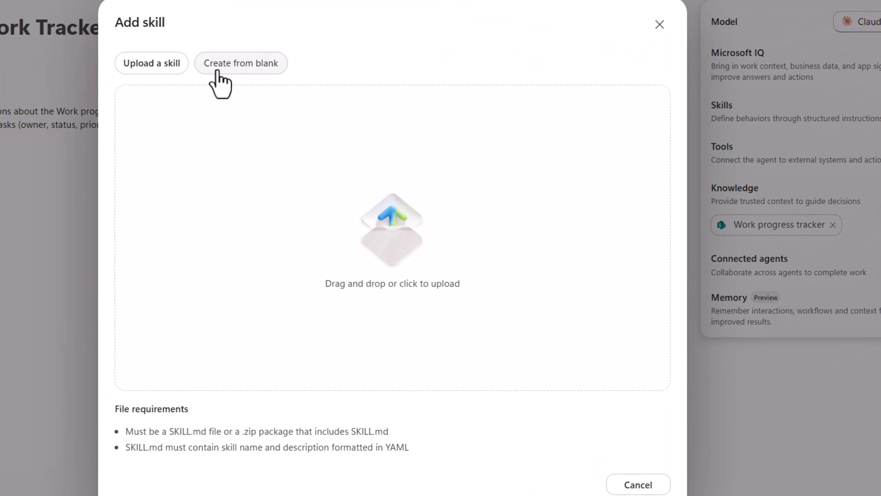
{"action": "left_click", "coordinate": [109, 85]}
{"action": "left_click", "coordinate": [271, 108]}
{"action": "type", "text": "find-work-items"}
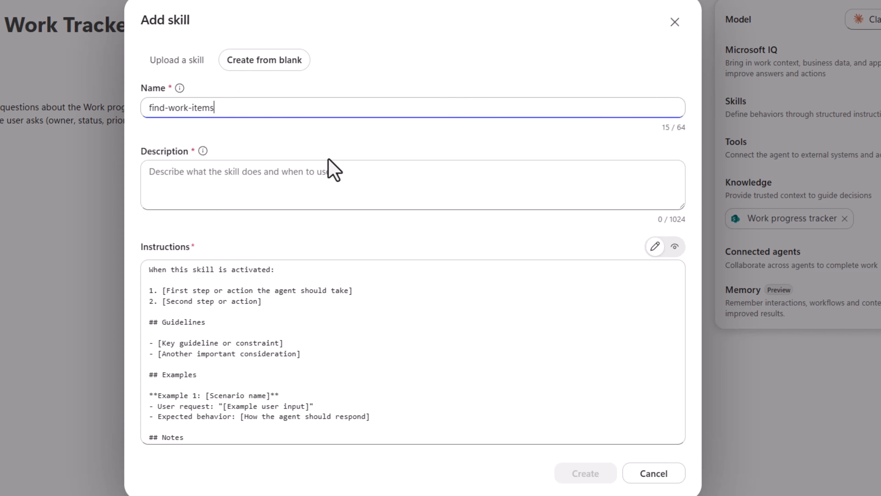
{"action": "left_click", "coordinate": [291, 163]}
{"action": "type", "text": "Finds and filters items in the Work progress tracker. Use whenever the user asks what tasks exist, who owns what, or what's in a given status, priority, or matches a keyword."}
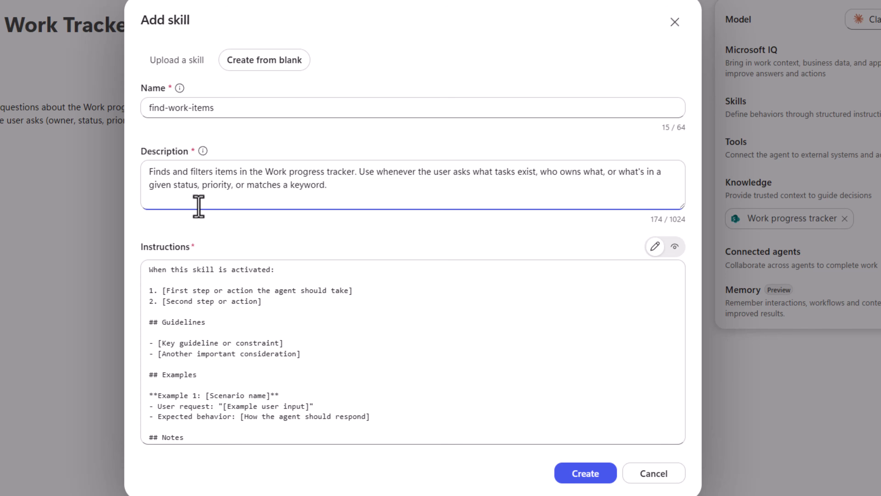
Replace the template instructions with the work-item filtering steps, guidelines and two examples, review their formatted preview, and create the skill.
{"action": "left_click", "coordinate": [254, 305]}
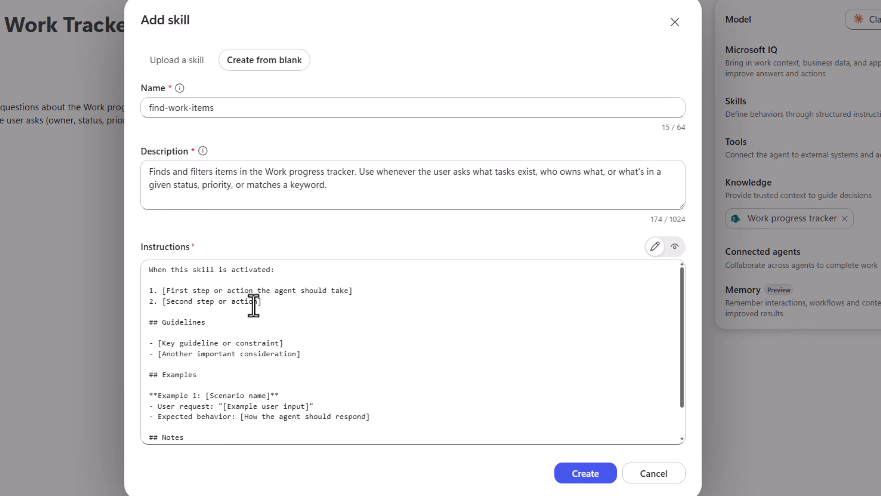
{"action": "left_click", "coordinate": [254, 305]}
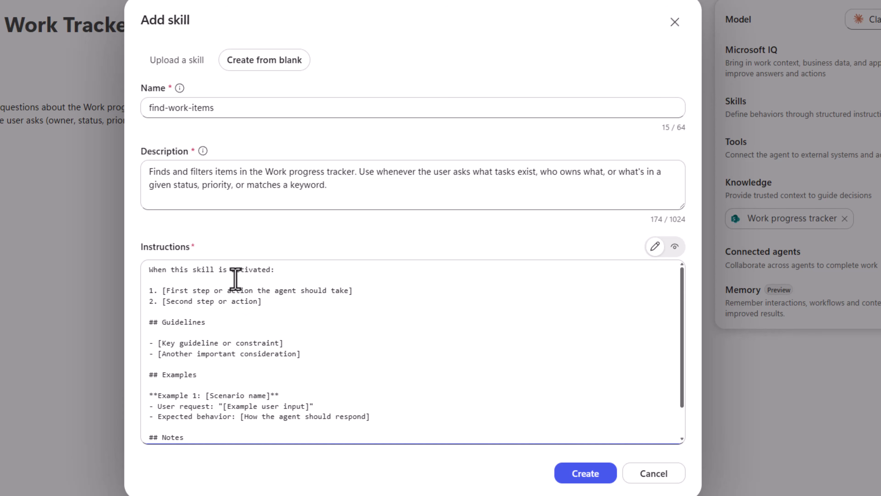
{"action": "key", "text": "ctrl+a"}
{"action": "key", "text": "ctrl+v"}
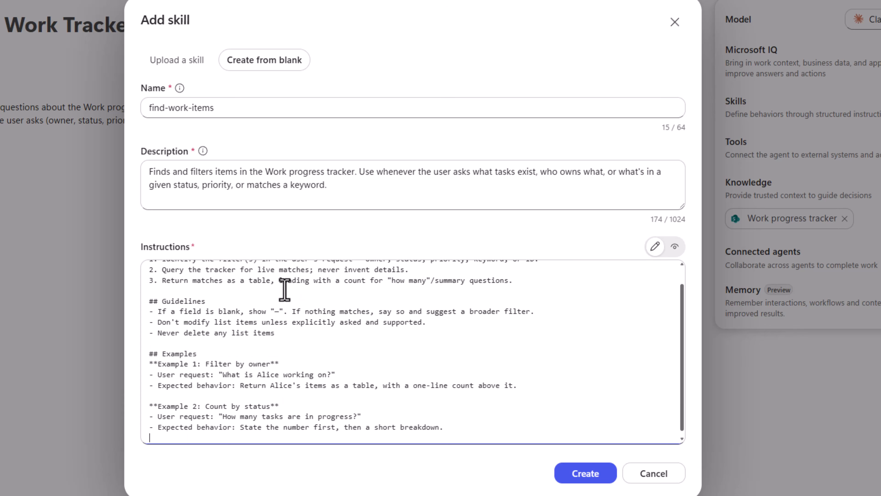
{"action": "scroll", "coordinate": [238, 291], "scroll_direction": "up", "scroll_amount": 2}
{"action": "left_click", "coordinate": [675, 247]}
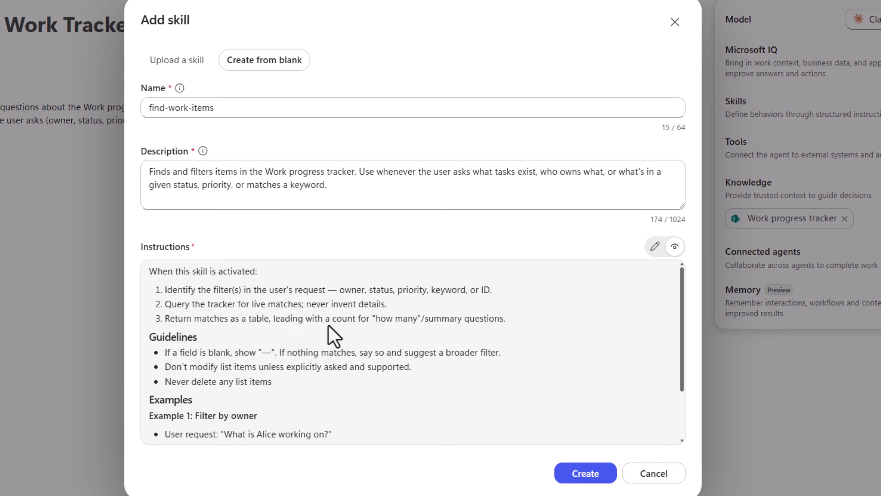
{"action": "scroll", "coordinate": [330, 345], "scroll_direction": "down", "scroll_amount": 2}
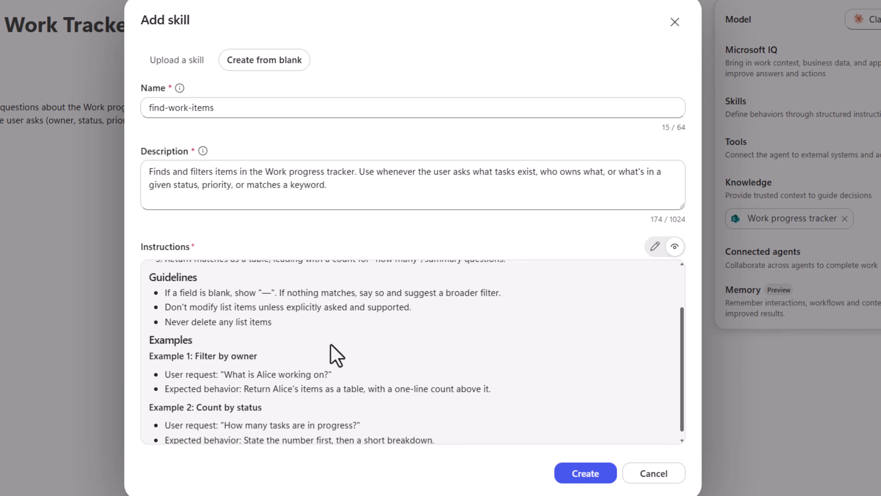
{"action": "scroll", "coordinate": [341, 334], "scroll_direction": "down", "scroll_amount": 1}
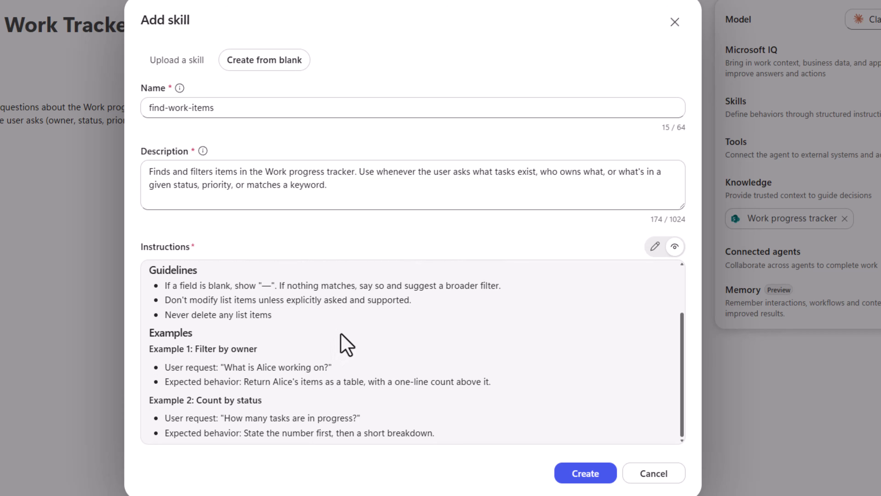
{"action": "scroll", "coordinate": [479, 421], "scroll_direction": "up", "scroll_amount": 3}
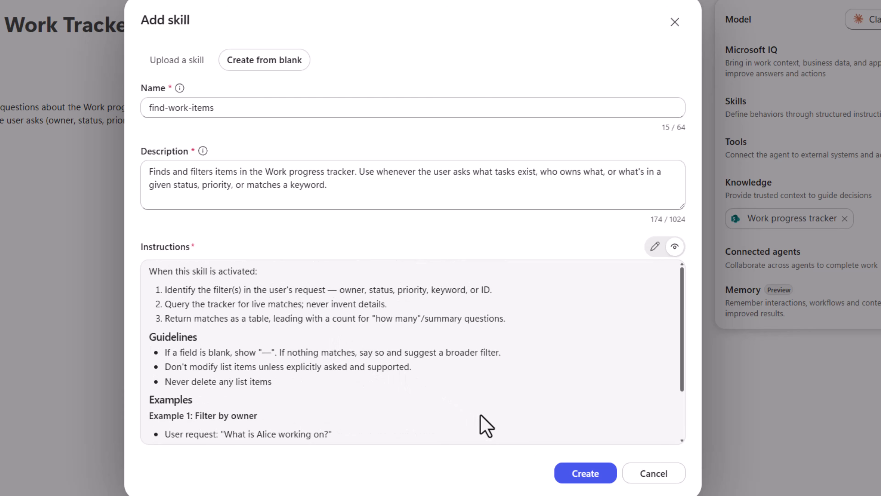
{"action": "left_click", "coordinate": [585, 473]}
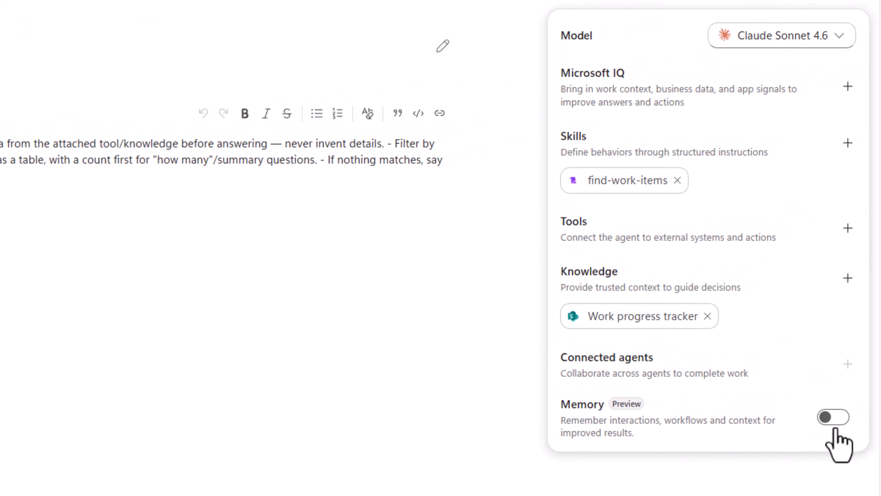
Turn on Memory for the agent and save it.
{"action": "left_click", "coordinate": [835, 419]}
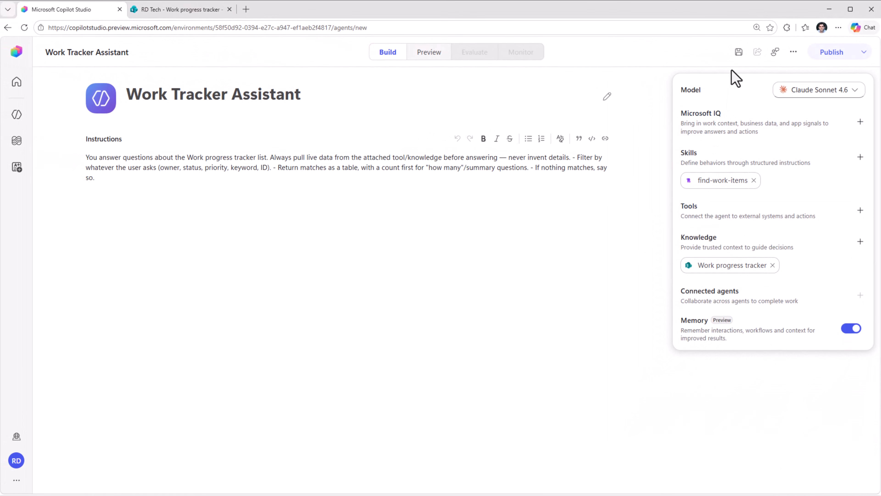
{"action": "left_click", "coordinate": [736, 52]}
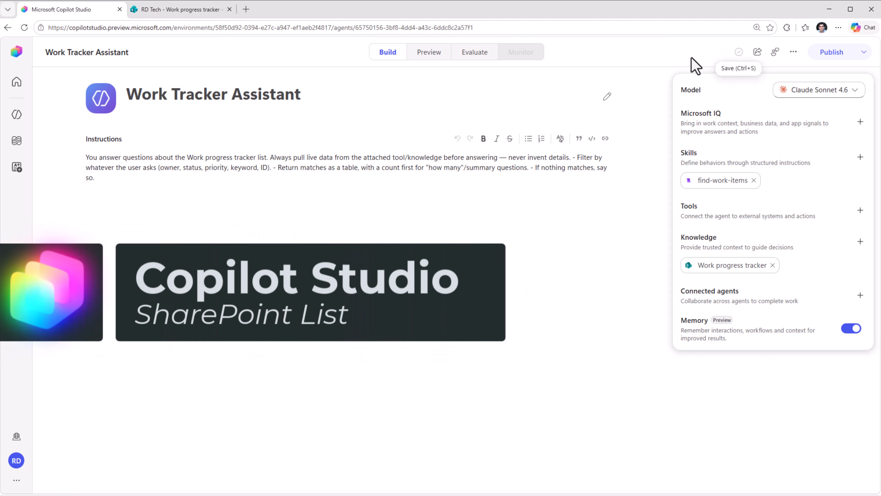
Test the agent in preview by asking "Show me work items created this week".
{"action": "left_click", "coordinate": [429, 52]}
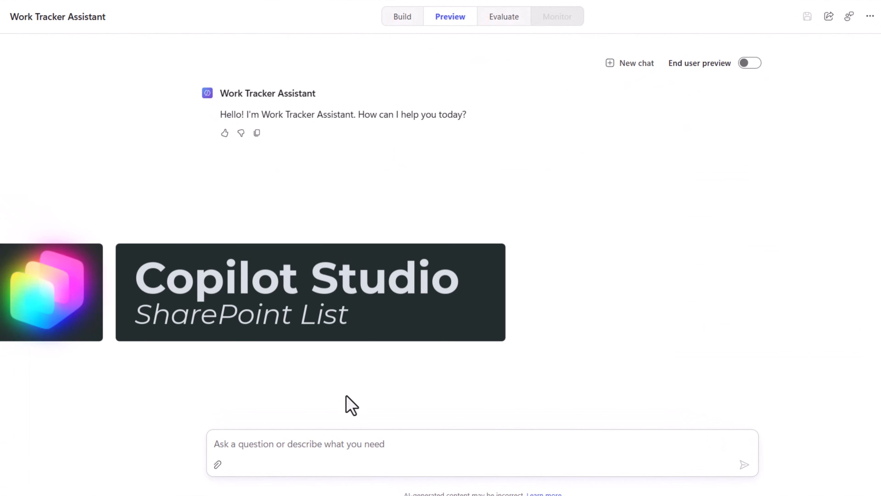
{"action": "left_click", "coordinate": [299, 438]}
{"action": "type", "text": "Show me work items created this w"}
{"action": "key", "text": "Tab"}
{"action": "key", "text": "Return"}
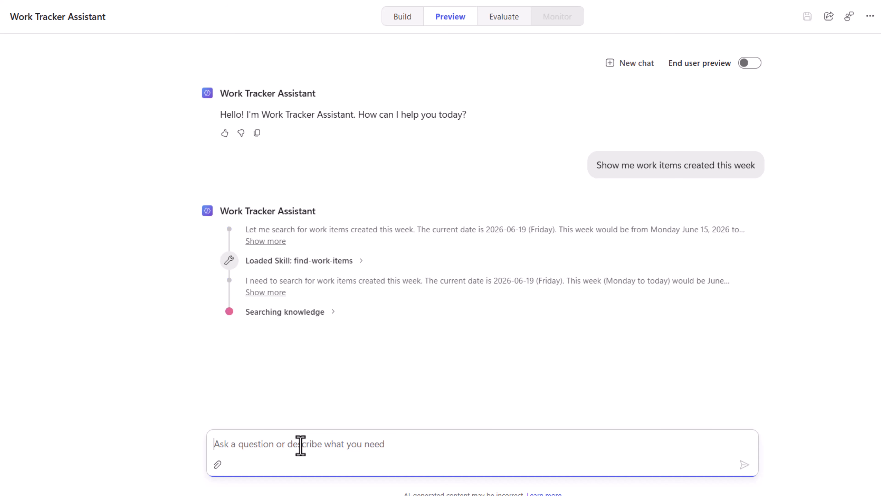
Expand the agent's reasoning note, knowledge search output and analyzing-csv skill entry to inspect how it processes the request.
{"action": "left_click", "coordinate": [281, 292]}
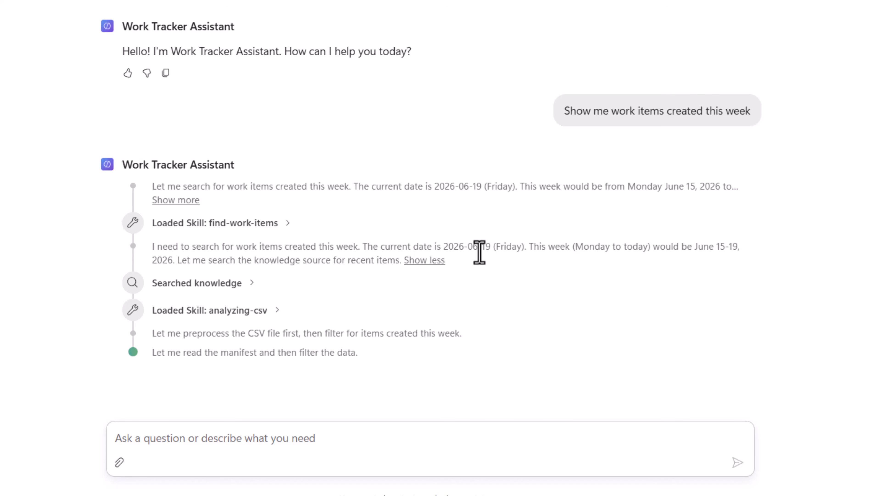
{"action": "left_click", "coordinate": [247, 283]}
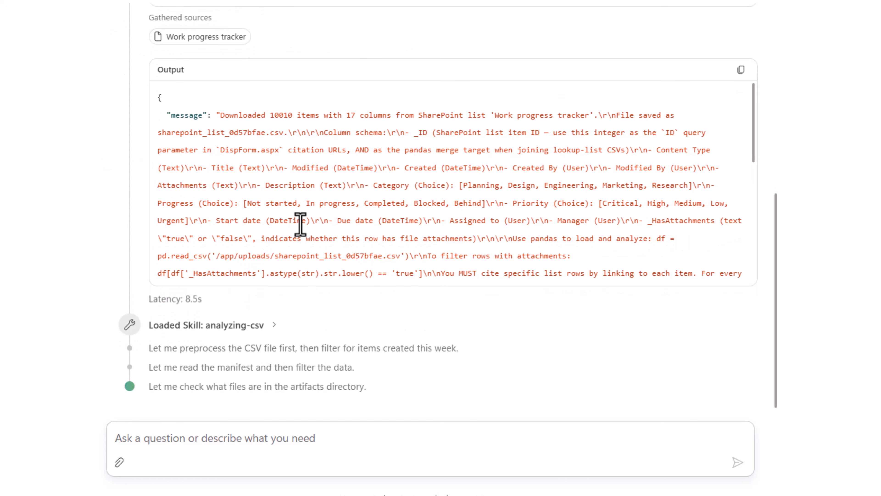
{"action": "left_click", "coordinate": [252, 305]}
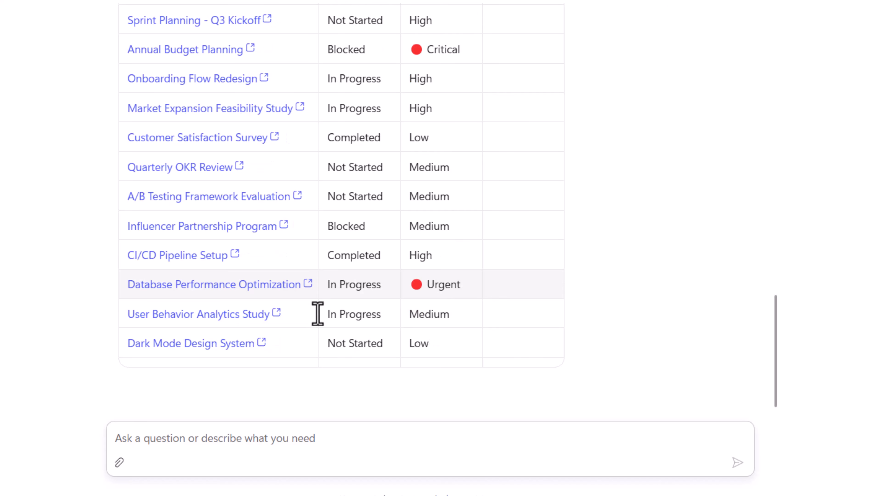
Review the table of work items created this week and open the Product Launch Email Campaign item in SharePoint.
{"action": "scroll", "coordinate": [604, 250], "scroll_direction": "up", "scroll_amount": 5}
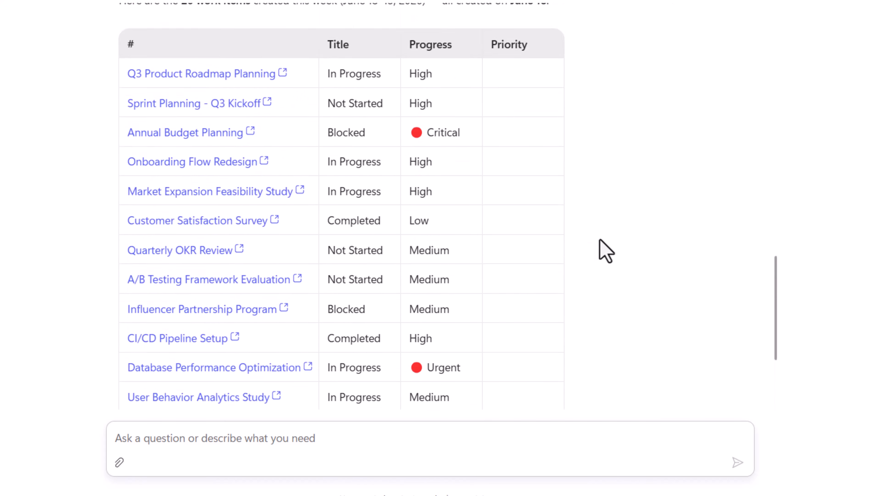
{"action": "scroll", "coordinate": [605, 250], "scroll_direction": "up", "scroll_amount": 3}
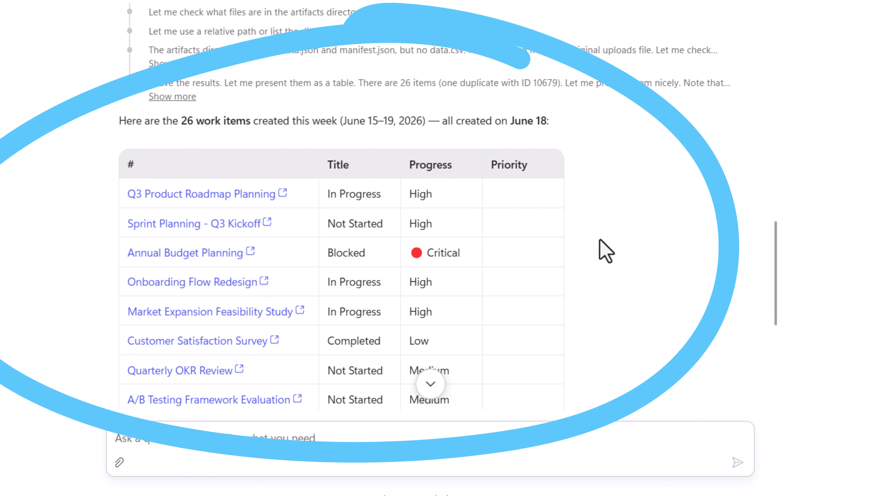
{"action": "scroll", "coordinate": [606, 251], "scroll_direction": "down", "scroll_amount": 12}
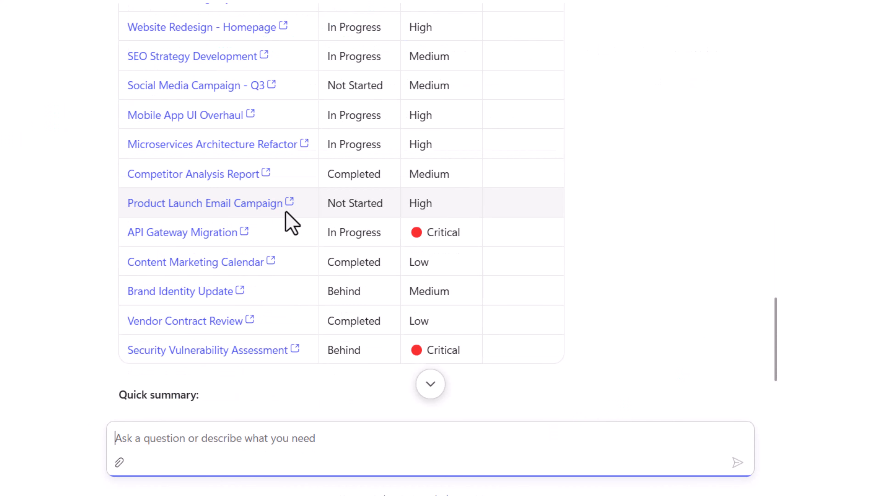
{"action": "left_click", "coordinate": [281, 207]}
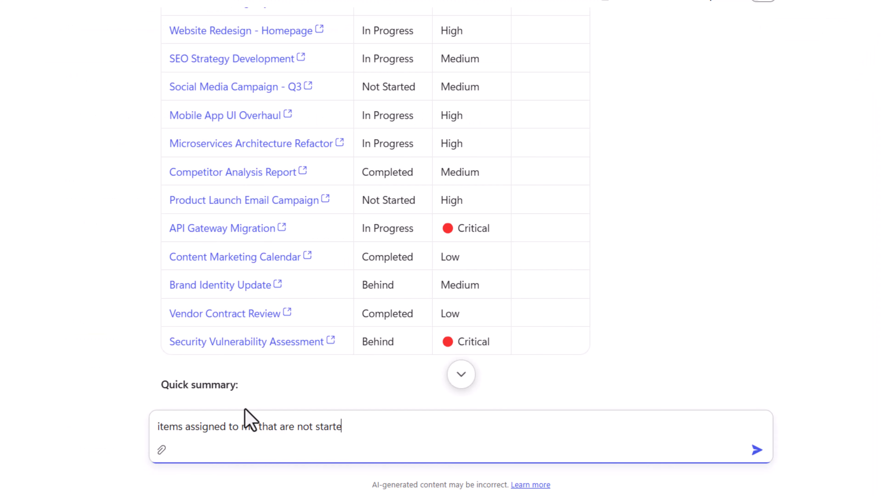
Back in the Copilot Studio preview, ask for your own Not started items, followed by "total count of items assigned to me".
{"action": "key", "text": "Return"}
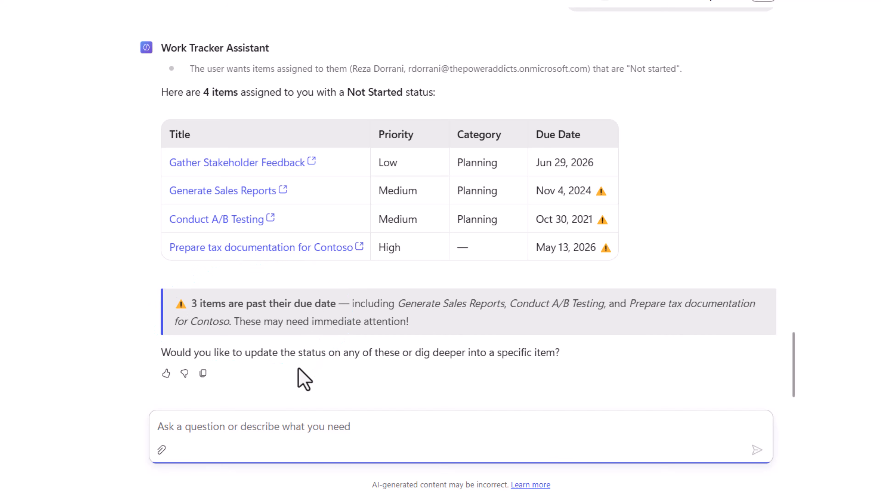
{"action": "type", "text": "total count of items assigned to me"}
{"action": "key", "text": "Return"}
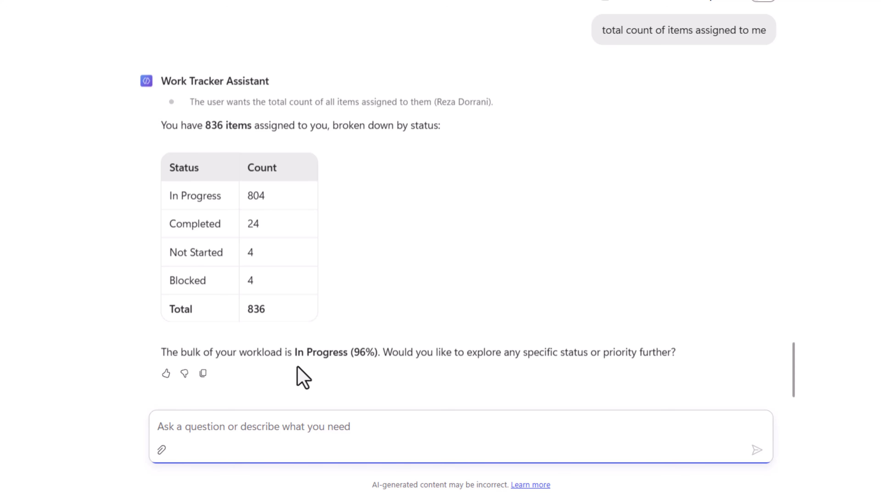
Ask the agent "whats the total count of items in the list?".
{"action": "type", "text": "whats the total count of items in the list?"}
{"action": "key", "text": "Return"}
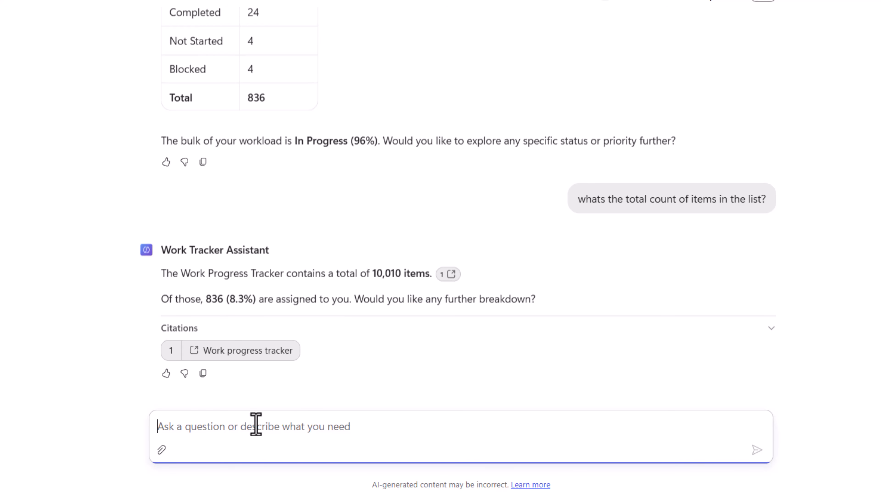
Ask the agent "how were you able to get the total count?" followed by "where is this file stored?".
{"action": "type", "text": "how were you able to get the total count?"}
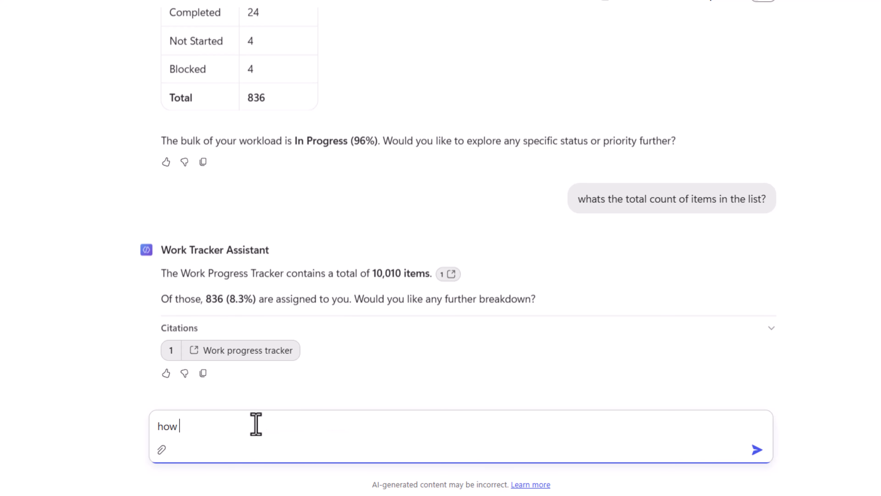
{"action": "key", "text": "Return"}
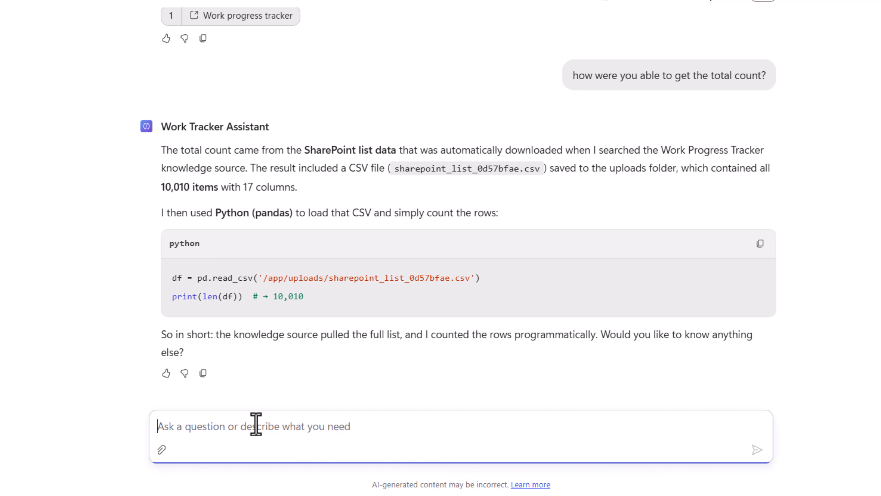
{"action": "type", "text": "where is this file stored?"}
{"action": "key", "text": "Return"}
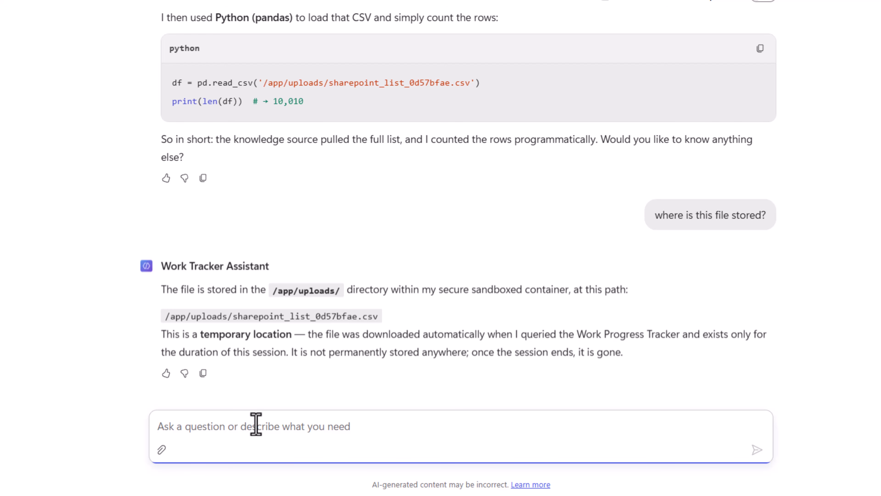
Ask "does it respect the security of the user connecting to the list?" and start a new chat.
{"action": "type", "text": "does it respect the security of the user connecting to the list?"}
{"action": "key", "text": "Return"}
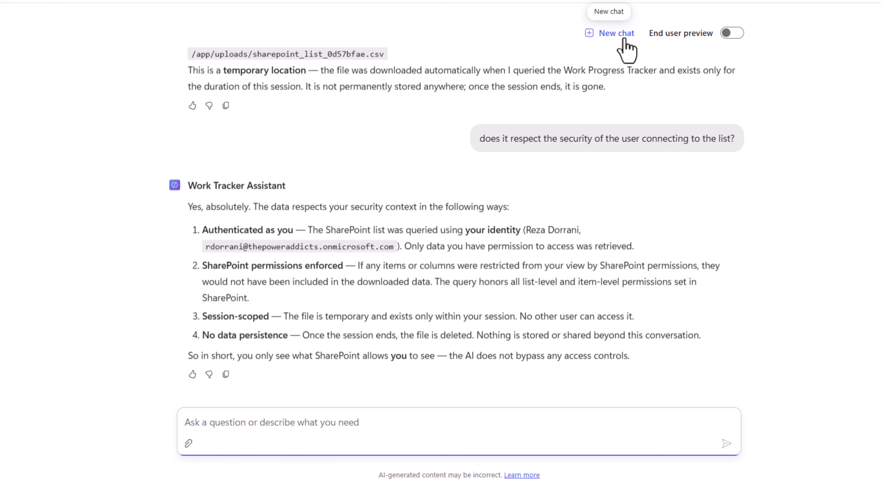
{"action": "left_click", "coordinate": [624, 38]}
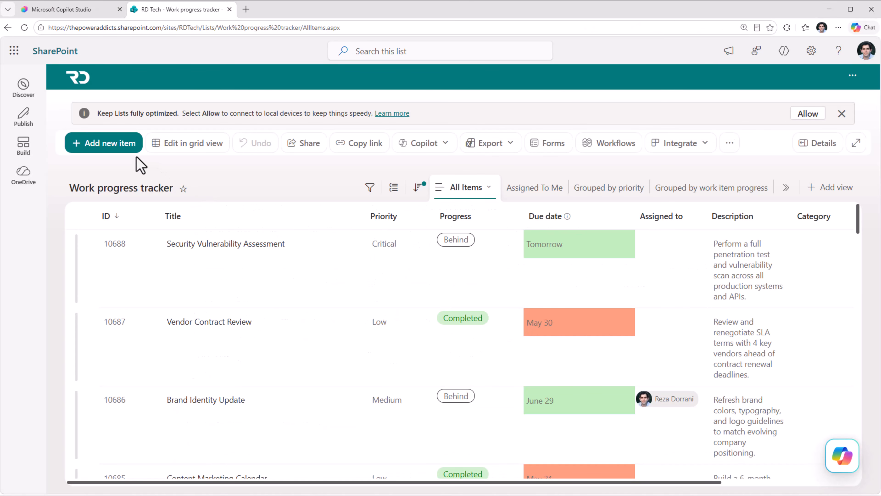
In the SharePoint list, add the item "Building video on MCS" with category Planning, High priority, start date 6/19/2026 and due date 6/22/2026, assigned to yourself.
{"action": "left_click", "coordinate": [119, 144]}
{"action": "type", "text": "Building video on MCS"}
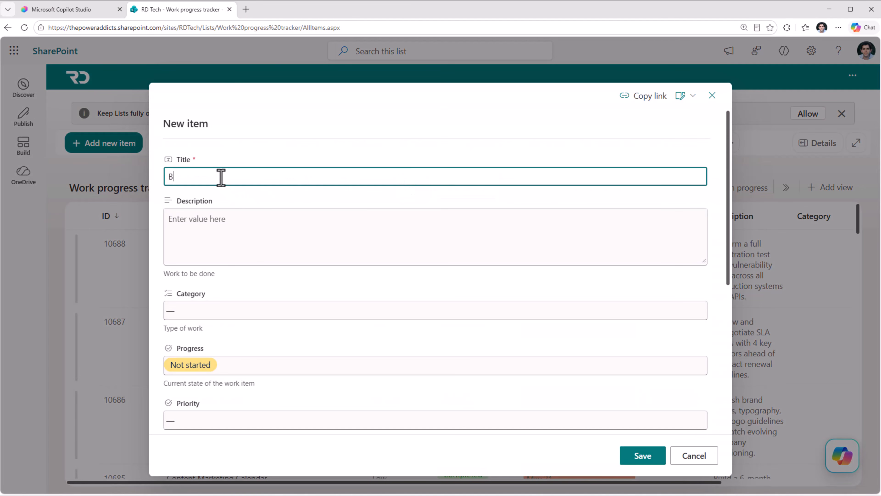
{"action": "key", "text": "Tab"}
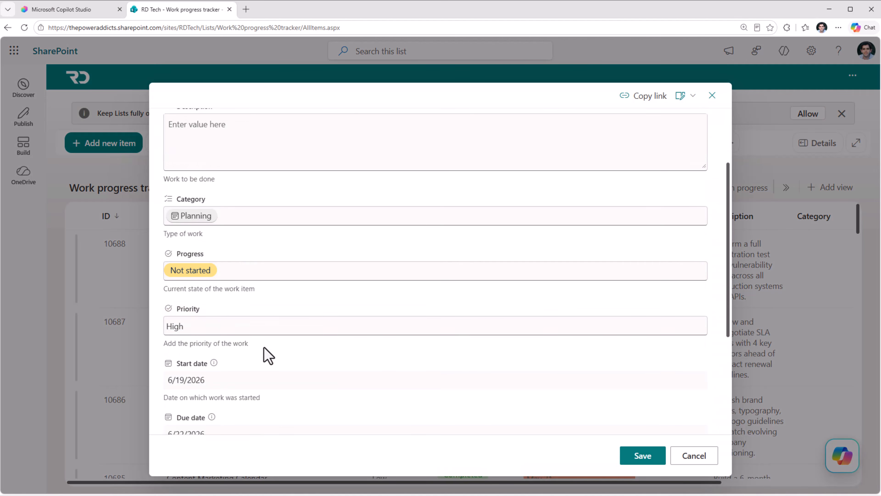
{"action": "left_click", "coordinate": [634, 457]}
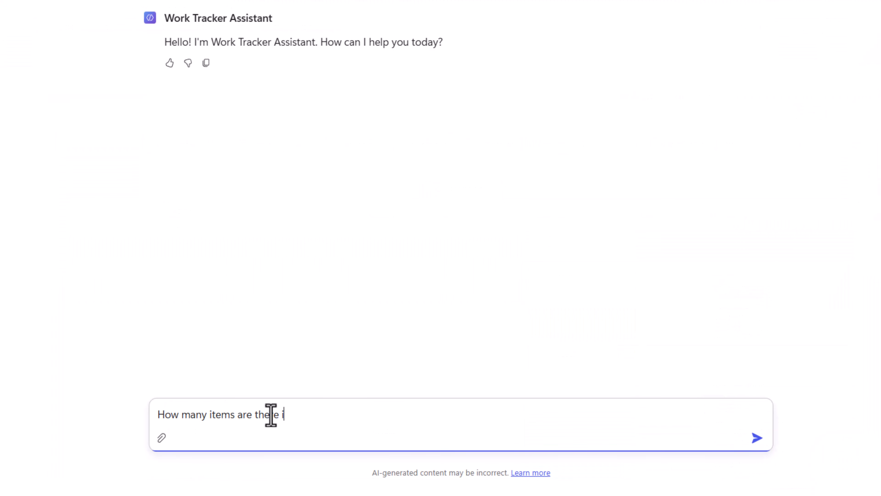
Back in the Copilot Studio preview, ask "How many items are there in the list?" and highlight the count in the reply.
{"action": "type", "text": "in the list?"}
{"action": "key", "text": "Return"}
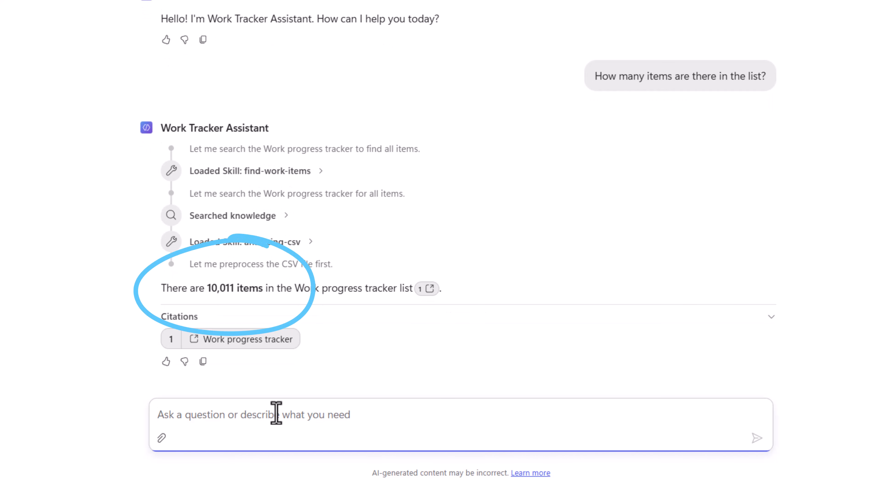
{"action": "double_click", "coordinate": [221, 288]}
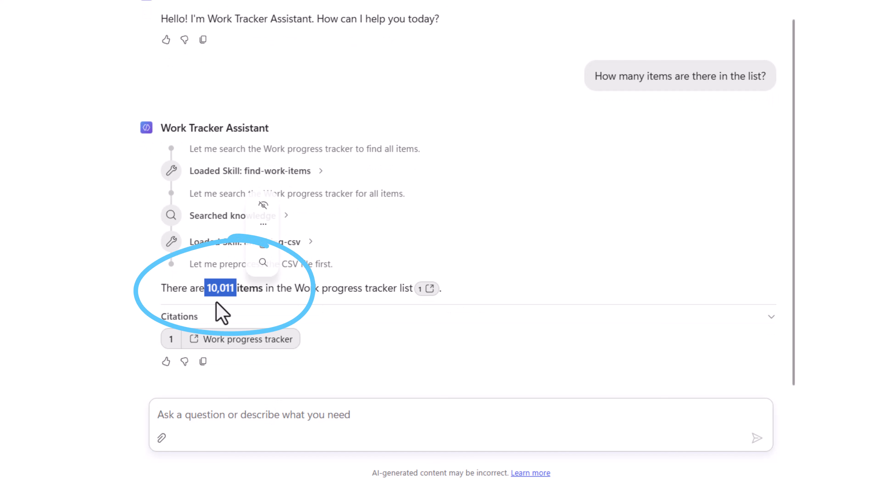
Ask the agent "list the tasks assigned to me that are due this month" and request "for the #1 change the priority to High".
{"action": "left_click", "coordinate": [242, 416]}
{"action": "type", "text": "list the tasks assigned to me that are due this month"}
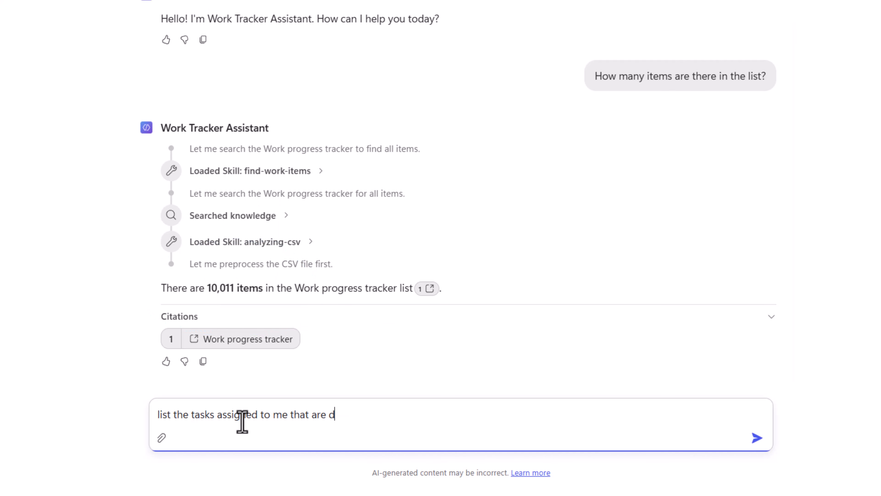
{"action": "key", "text": "Return"}
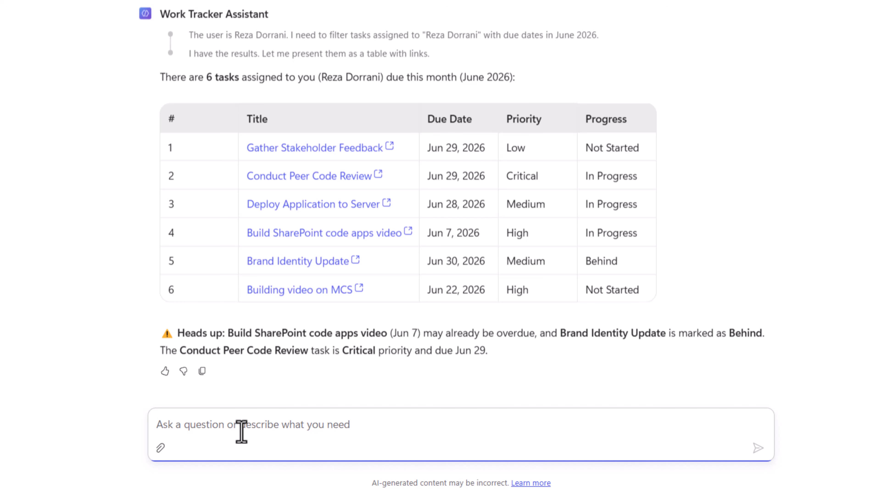
{"action": "type", "text": "for the #1 change the priority to High"}
{"action": "key", "text": "Return"}
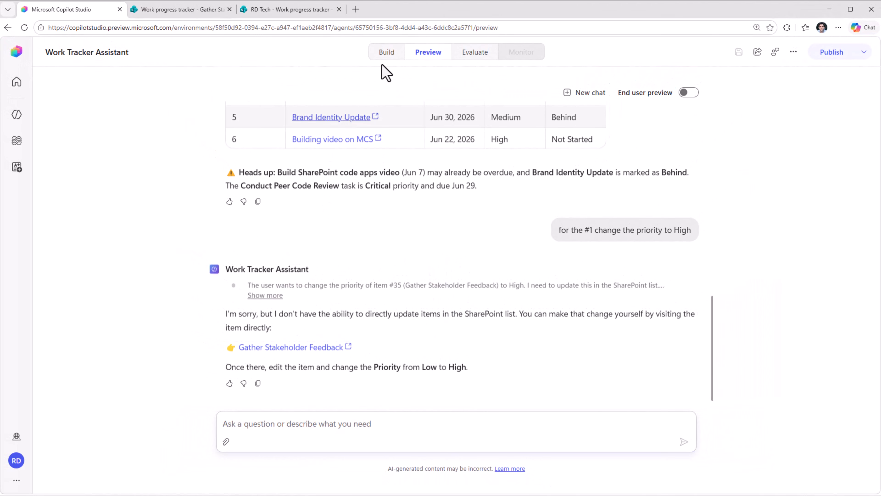
Return to building the agent and add the Work IQ SharePoint (Preview) MCP server as a tool using the existing connection.
{"action": "left_click", "coordinate": [389, 59]}
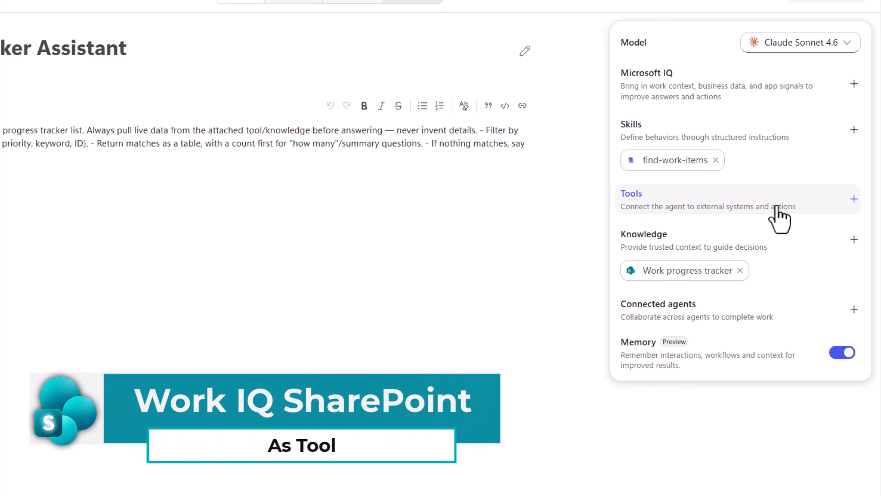
{"action": "left_click", "coordinate": [848, 200]}
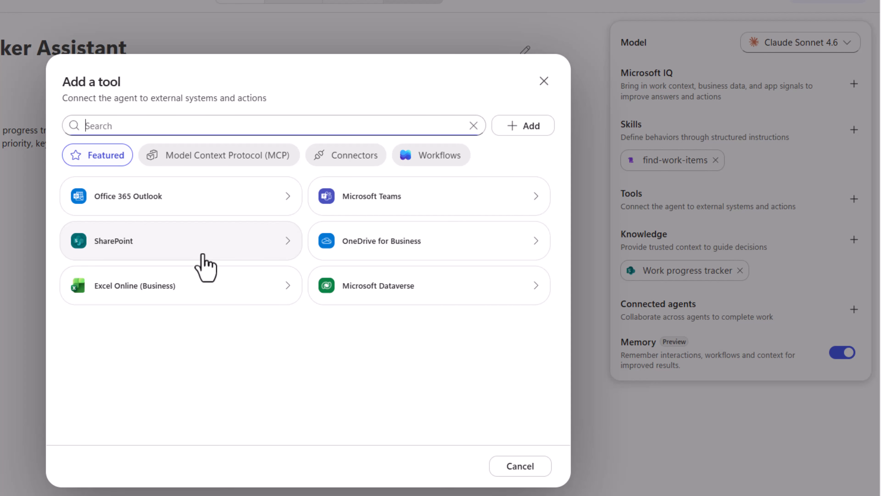
{"action": "left_click", "coordinate": [212, 156]}
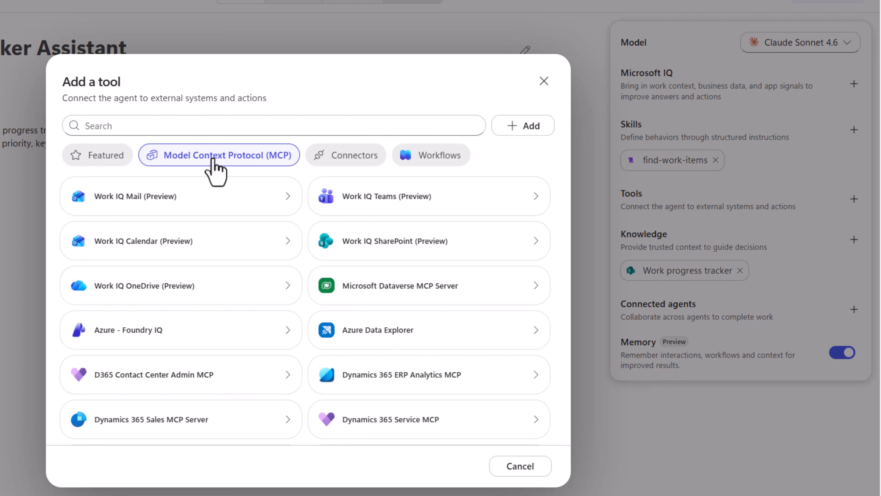
{"action": "left_click", "coordinate": [379, 263]}
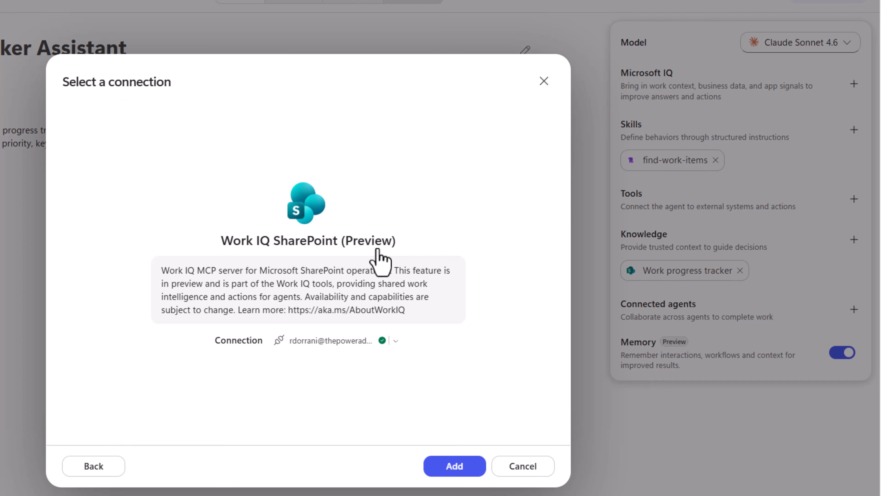
{"action": "left_click", "coordinate": [456, 468]}
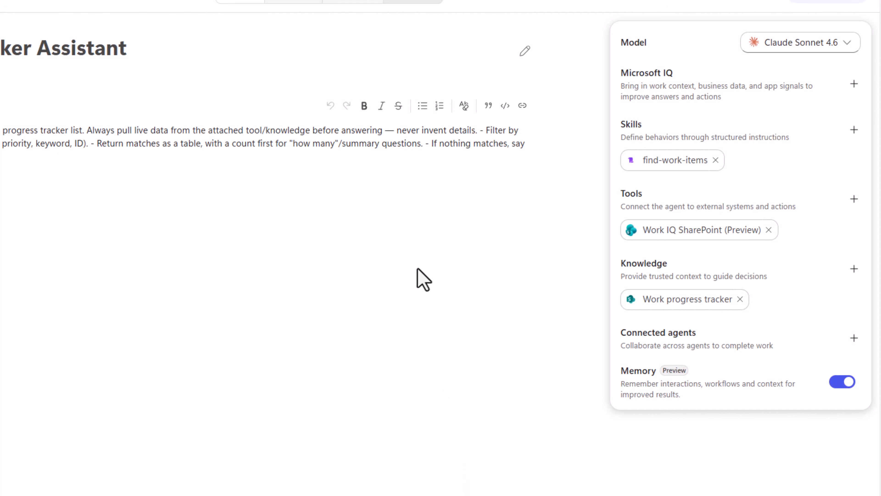
Open the Work IQ SharePoint (Preview) tool's settings and examine its available operations for lists, items, files and folders.
{"action": "left_click", "coordinate": [670, 229]}
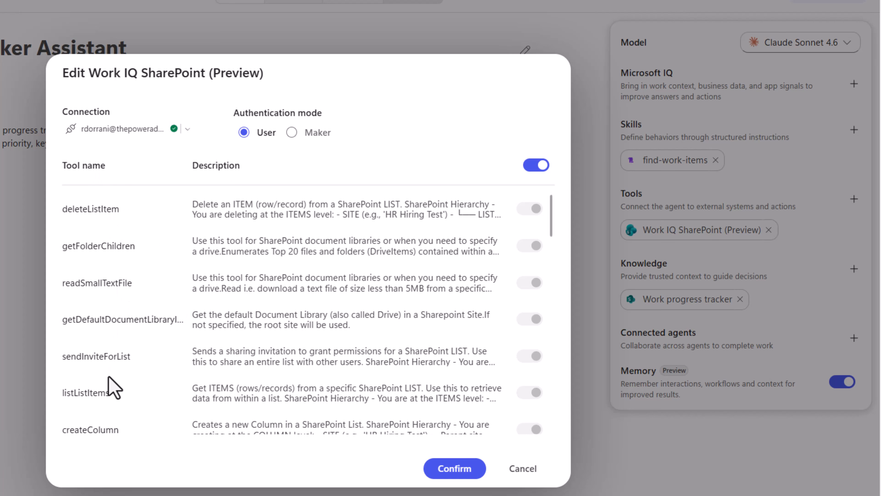
{"action": "scroll", "coordinate": [108, 376], "scroll_direction": "down", "scroll_amount": 1}
{"action": "scroll", "coordinate": [110, 386], "scroll_direction": "down", "scroll_amount": 10}
{"action": "scroll", "coordinate": [111, 386], "scroll_direction": "up", "scroll_amount": 14}
{"action": "scroll", "coordinate": [118, 344], "scroll_direction": "down", "scroll_amount": 2}
{"action": "scroll", "coordinate": [120, 348], "scroll_direction": "down", "scroll_amount": 1}
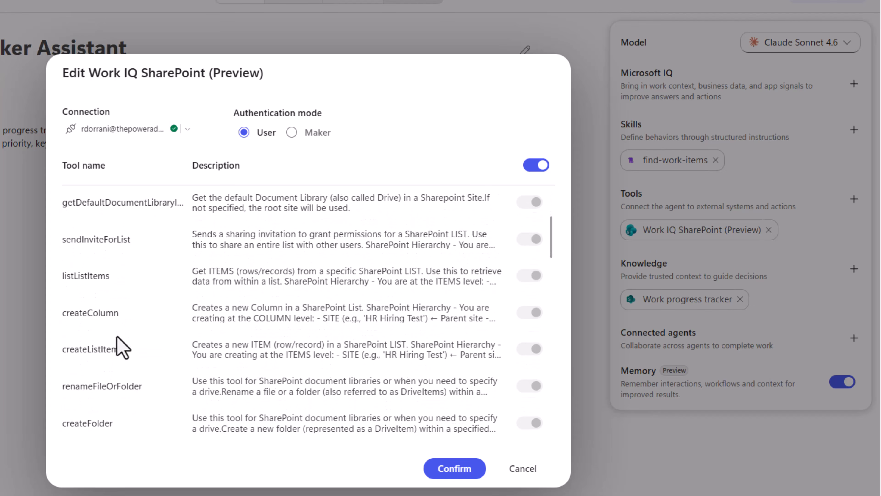
{"action": "scroll", "coordinate": [122, 347], "scroll_direction": "down", "scroll_amount": 2}
{"action": "scroll", "coordinate": [122, 347], "scroll_direction": "down", "scroll_amount": 5}
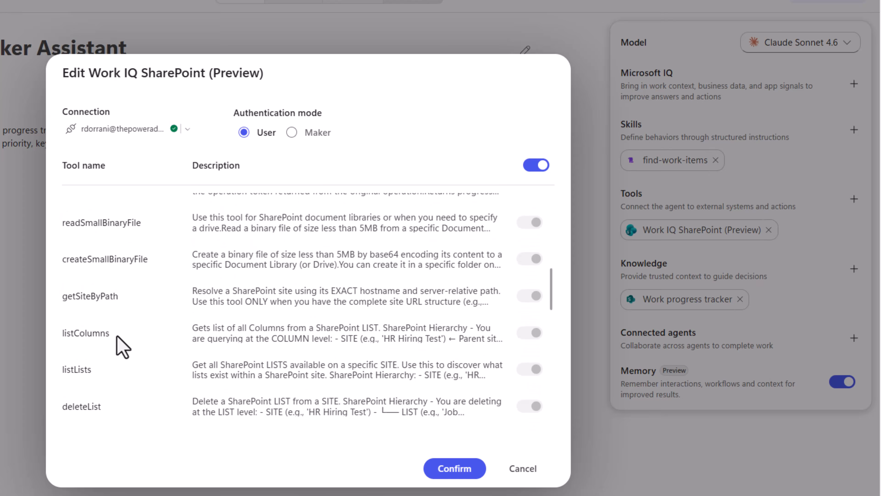
{"action": "scroll", "coordinate": [122, 347], "scroll_direction": "down", "scroll_amount": 8}
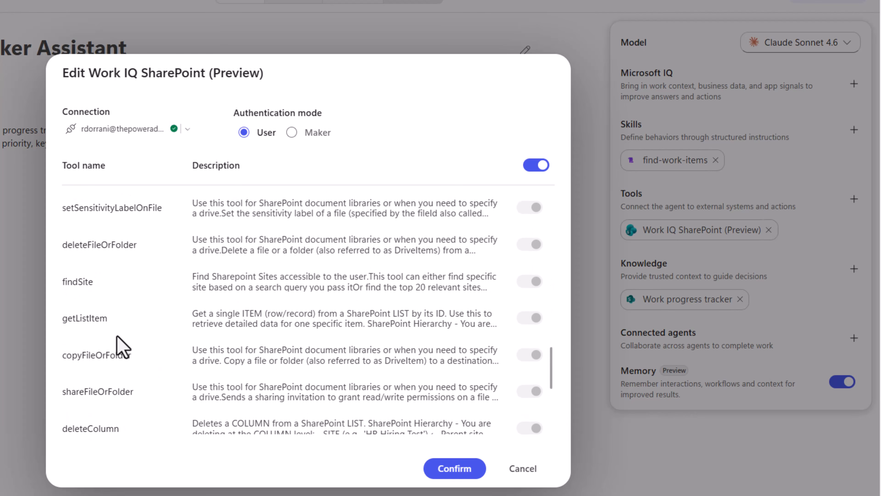
{"action": "scroll", "coordinate": [122, 347], "scroll_direction": "down", "scroll_amount": 5}
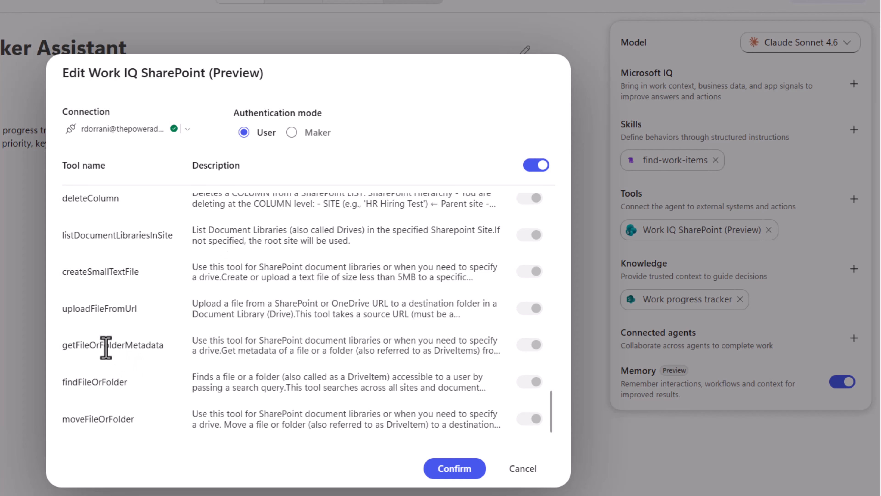
{"action": "scroll", "coordinate": [236, 334], "scroll_direction": "up", "scroll_amount": 5}
{"action": "scroll", "coordinate": [239, 343], "scroll_direction": "up", "scroll_amount": 5}
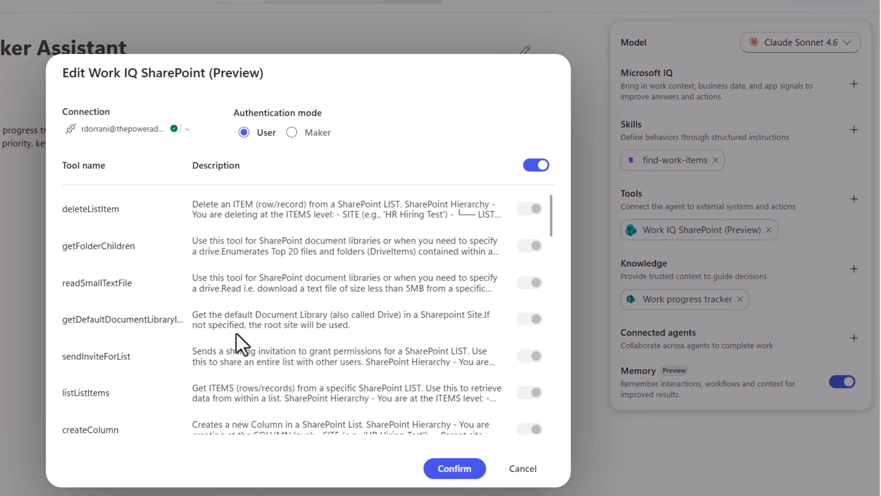
Switch off the all-tools setting for Work IQ SharePoint, disable only sendInviteForList, and save the agent.
{"action": "left_click", "coordinate": [534, 168]}
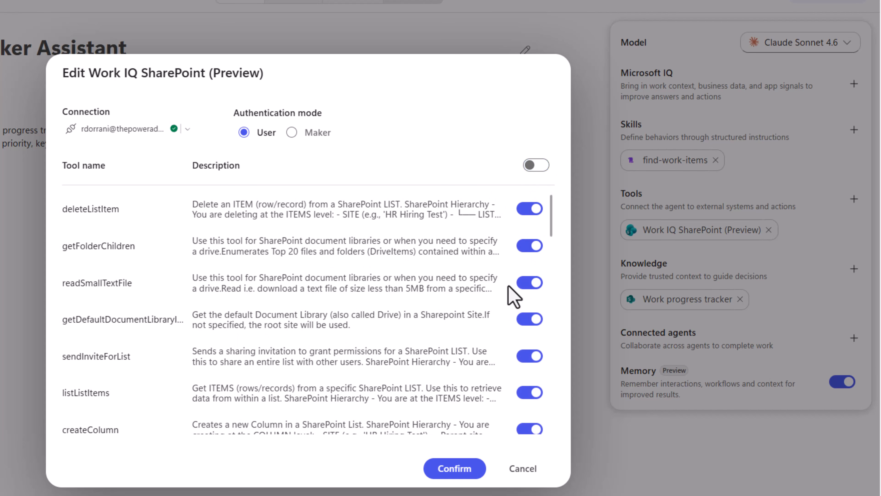
{"action": "left_click", "coordinate": [529, 357]}
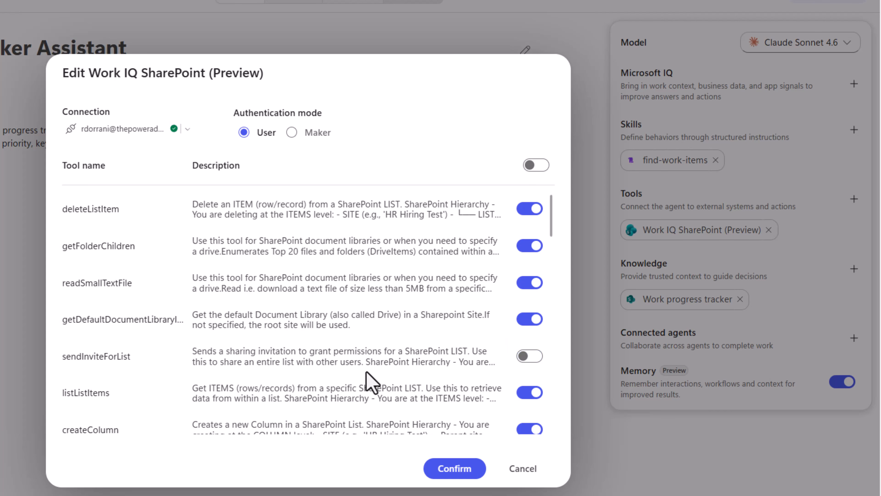
{"action": "left_click", "coordinate": [465, 471]}
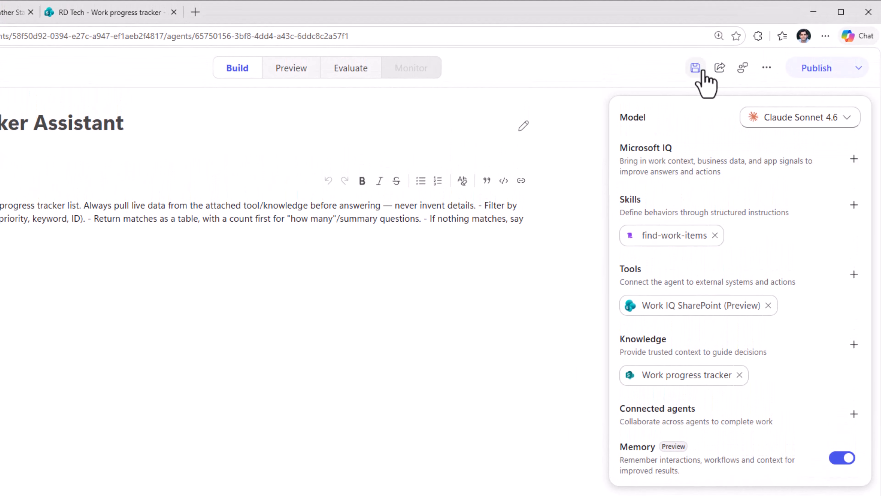
{"action": "left_click", "coordinate": [700, 72]}
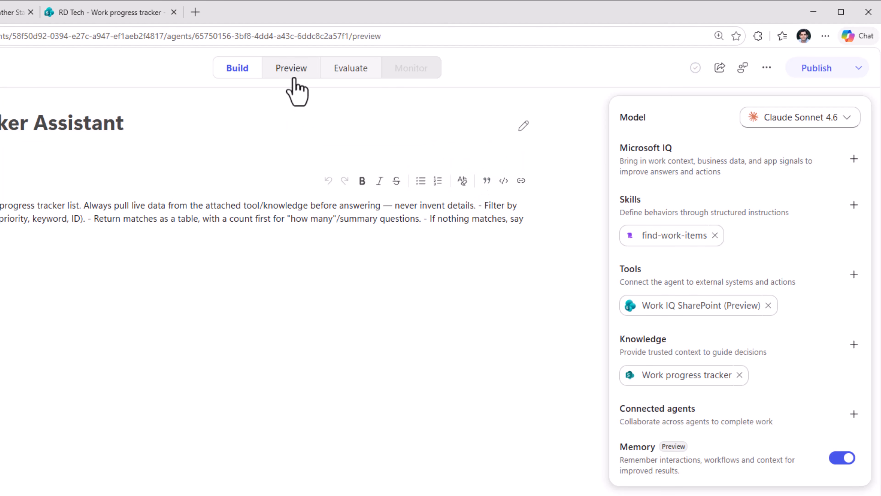
Start a new chat in the agent's preview and ask "list the tasks assigned to me that are due this month".
{"action": "left_click", "coordinate": [291, 69]}
{"action": "left_click", "coordinate": [497, 129]}
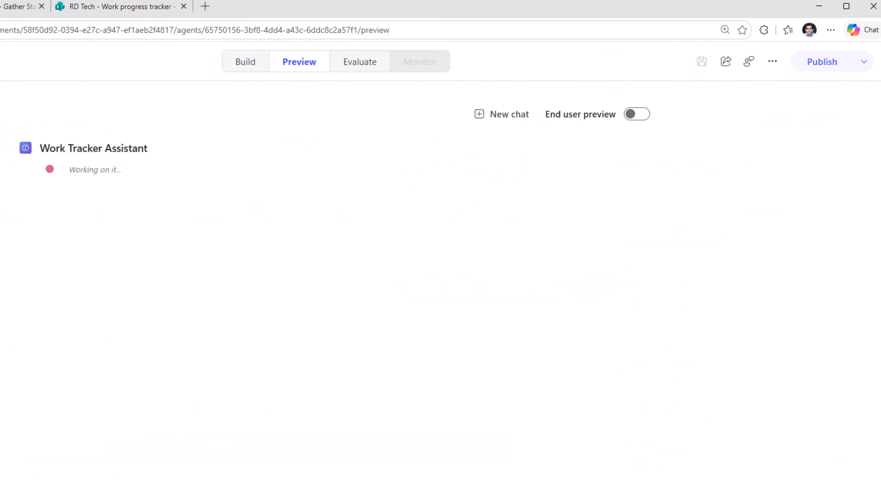
{"action": "type", "text": "list the tasks assigned to me that are due this month"}
{"action": "key", "text": "Return"}
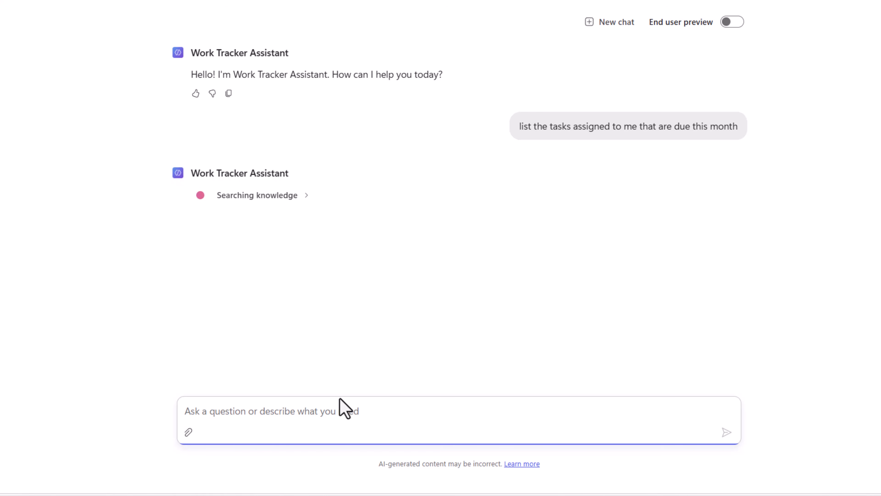
Tell the agent "#1 and #2 change the priority to Urgent" and inspect the input and output of its findSite call.
{"action": "scroll", "coordinate": [320, 368], "scroll_direction": "up", "scroll_amount": 1}
{"action": "type", "text": "#1 and #2"}
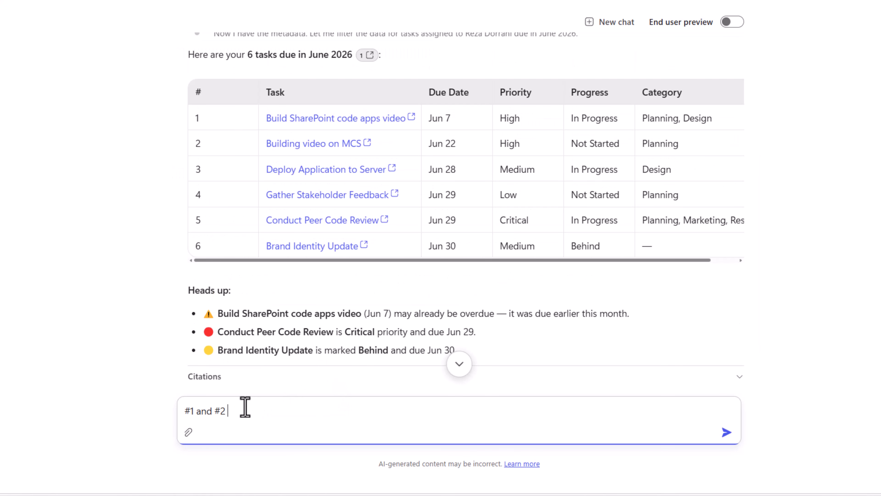
{"action": "type", "text": " change the prior"}
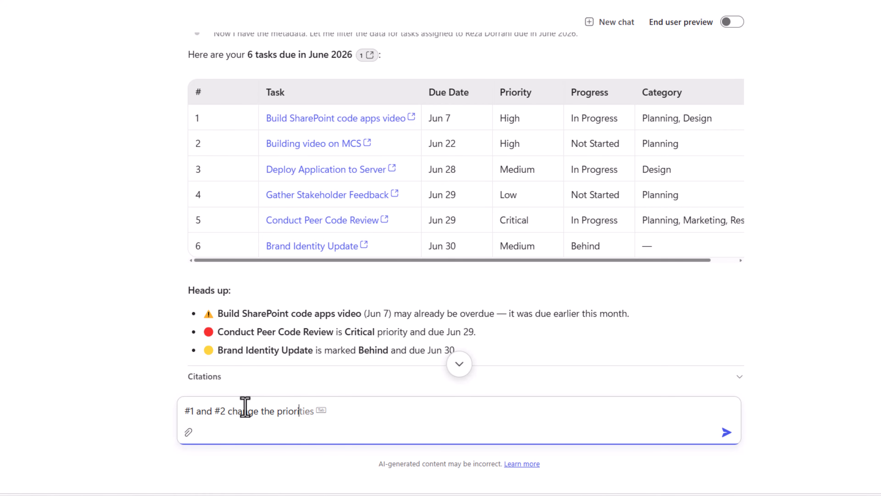
{"action": "type", "text": "ity to Urgent"}
{"action": "key", "text": "Return"}
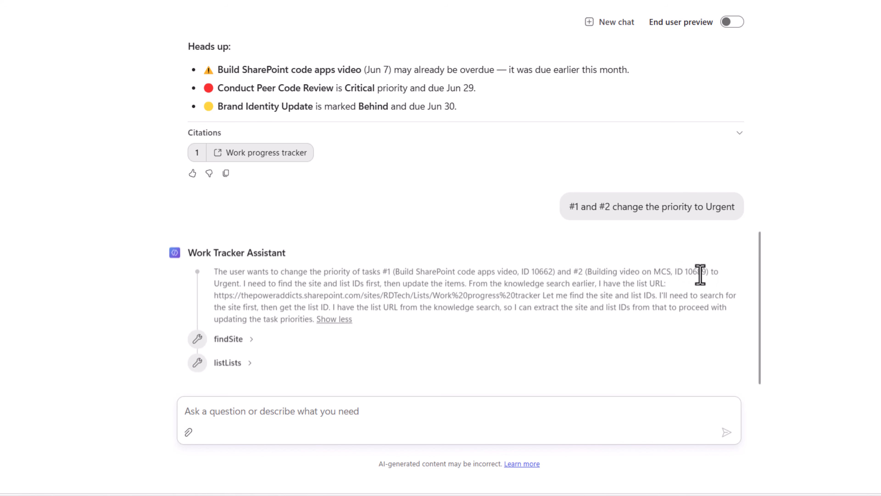
{"action": "left_click", "coordinate": [247, 342]}
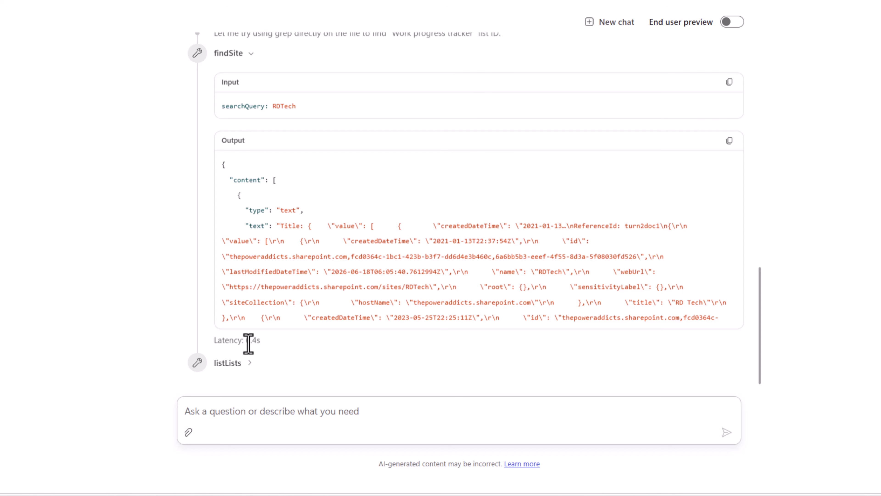
{"action": "left_click", "coordinate": [251, 55]}
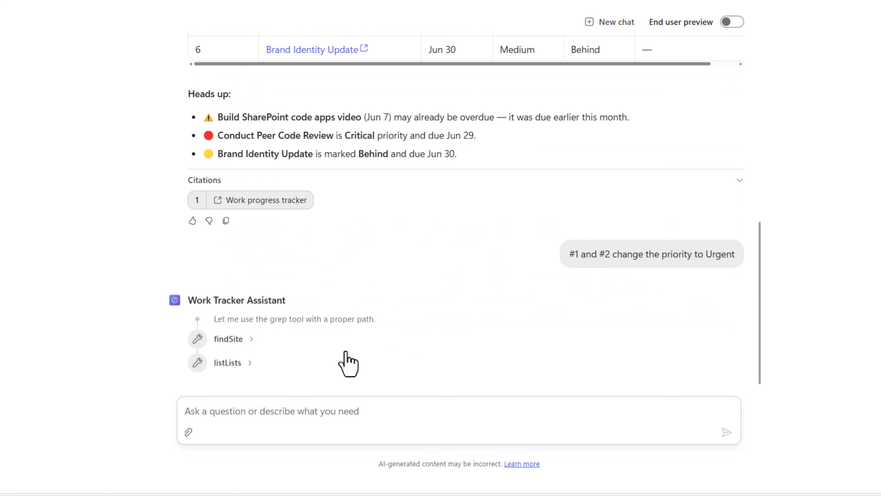
Inspect the input and output of the agent's listLists call and check the Priority of both updated tasks in SharePoint.
{"action": "left_click", "coordinate": [248, 363]}
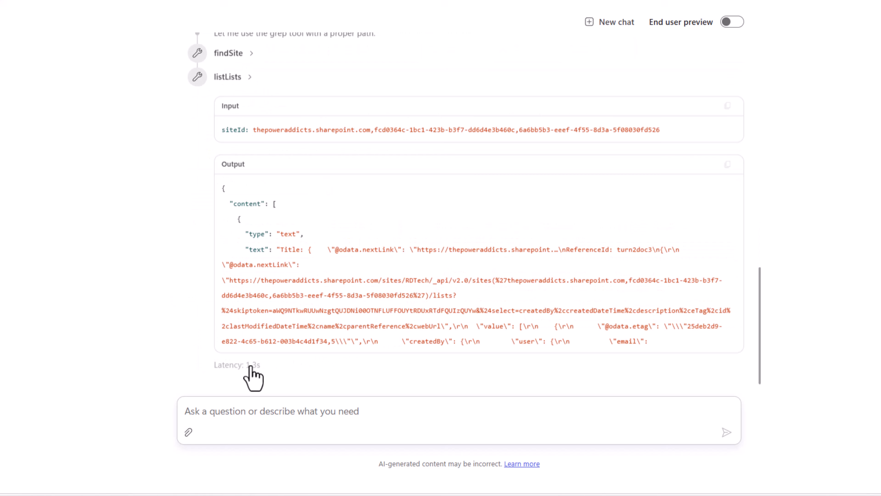
{"action": "left_click", "coordinate": [239, 86]}
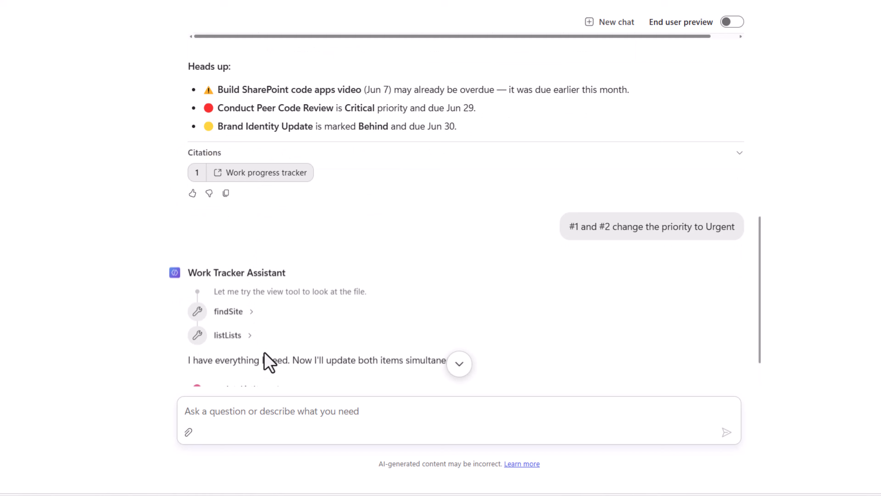
{"action": "scroll", "coordinate": [264, 352], "scroll_direction": "down", "scroll_amount": 1}
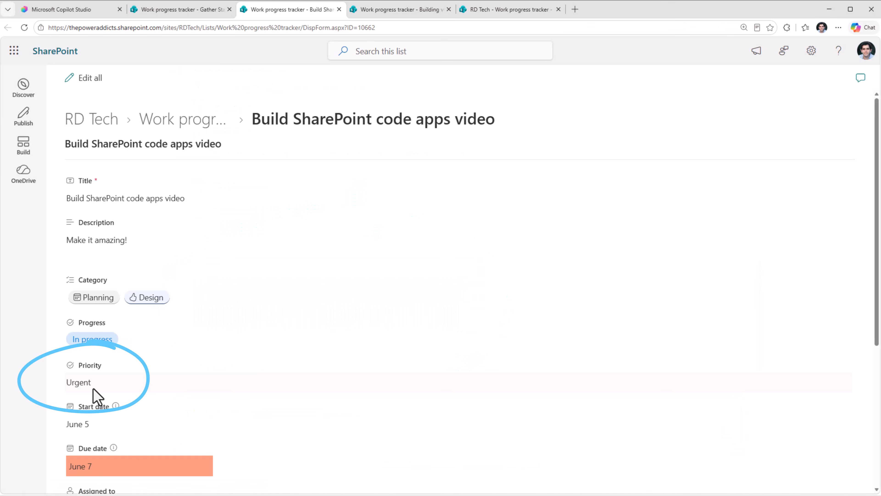
{"action": "key", "text": "ctrl+Tab"}
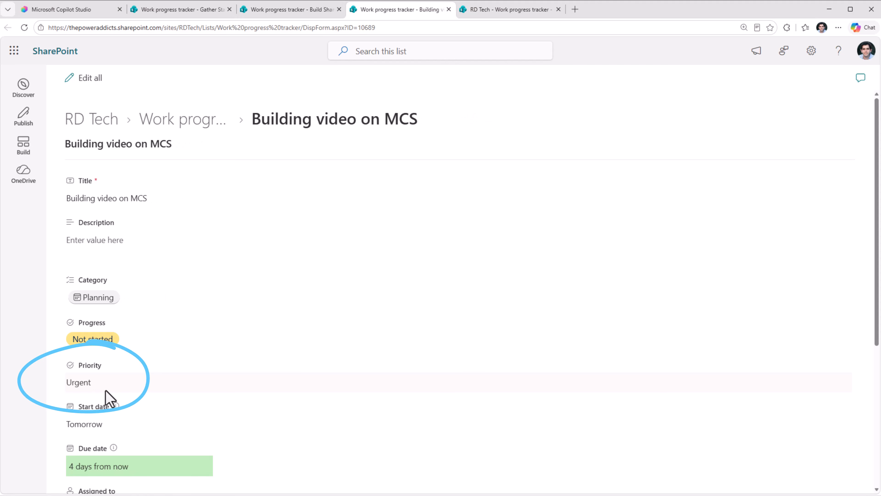
Ask the agent for a colleague's tasks with status Not Started, followed by "show me the task details that is behind".
{"action": "type", "text": "Started"}
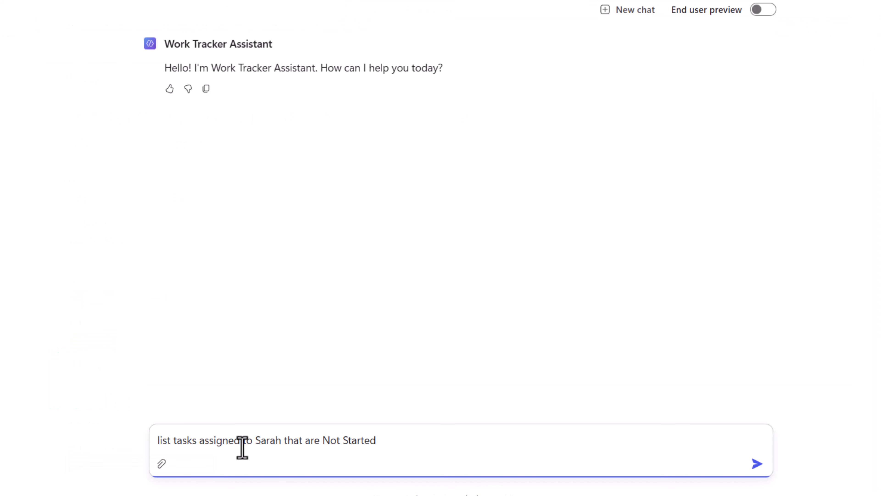
{"action": "key", "text": "Return"}
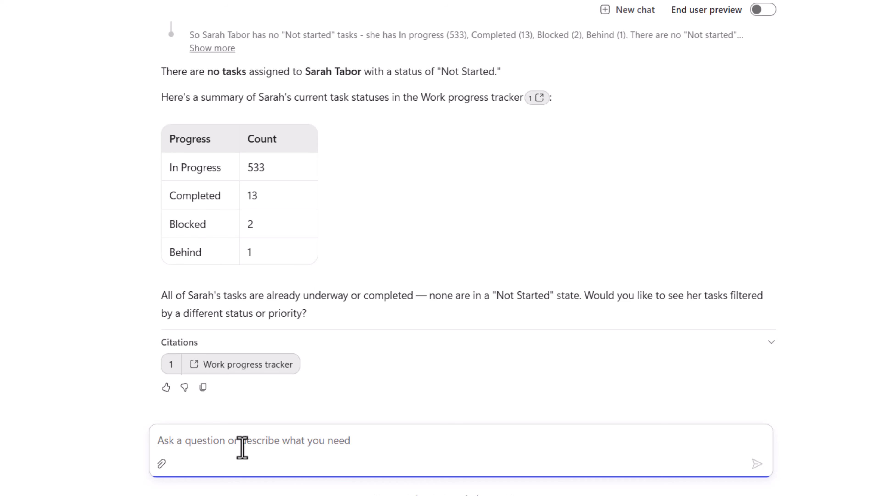
{"action": "type", "text": "show me the task details that is behind"}
{"action": "key", "text": "Return"}
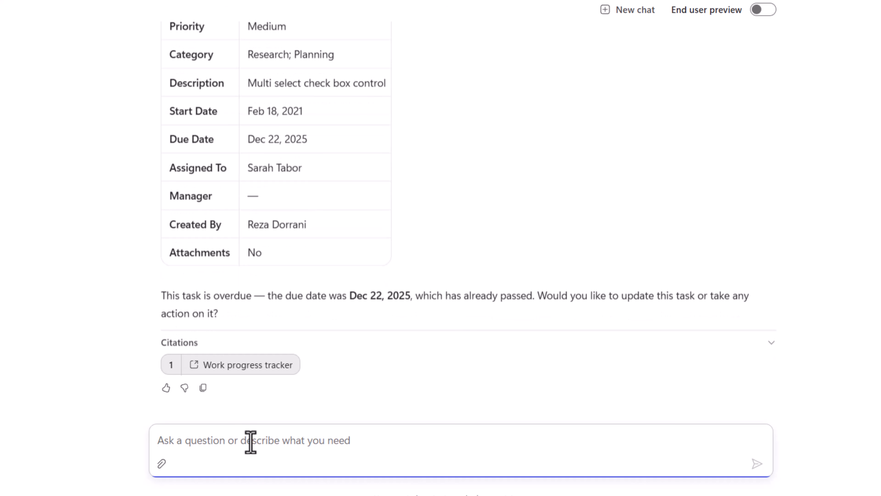
Ask the agent "can you assign this task to me and change the due date to end of June 2026".
{"action": "scroll", "coordinate": [273, 293], "scroll_direction": "up", "scroll_amount": 3}
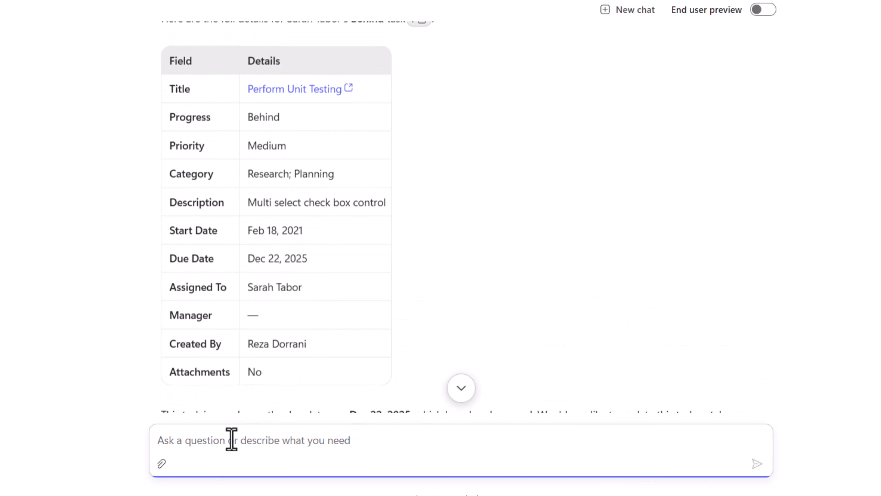
{"action": "type", "text": "can you assign this task to me and change the due date to end of June 2026"}
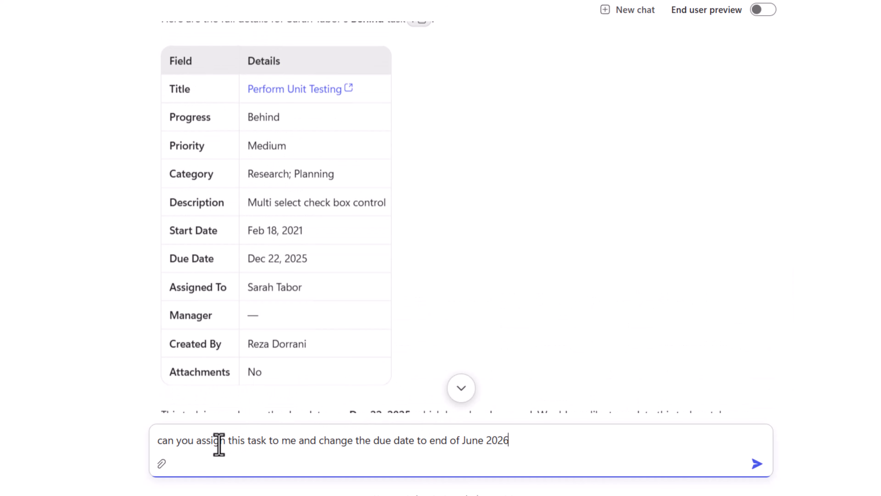
{"action": "key", "text": "Return"}
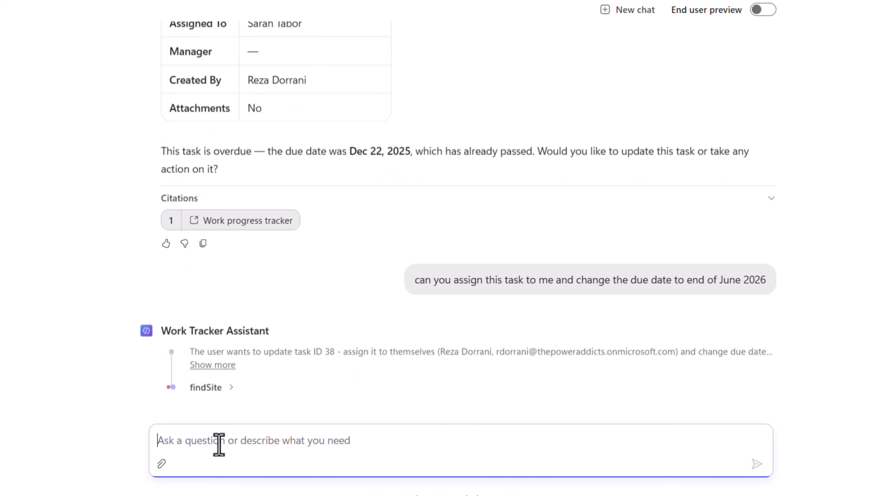
Expand the agent's reasoning for the update and check the Perform Unit Testing item's due date and assignee in SharePoint.
{"action": "left_click", "coordinate": [212, 365]}
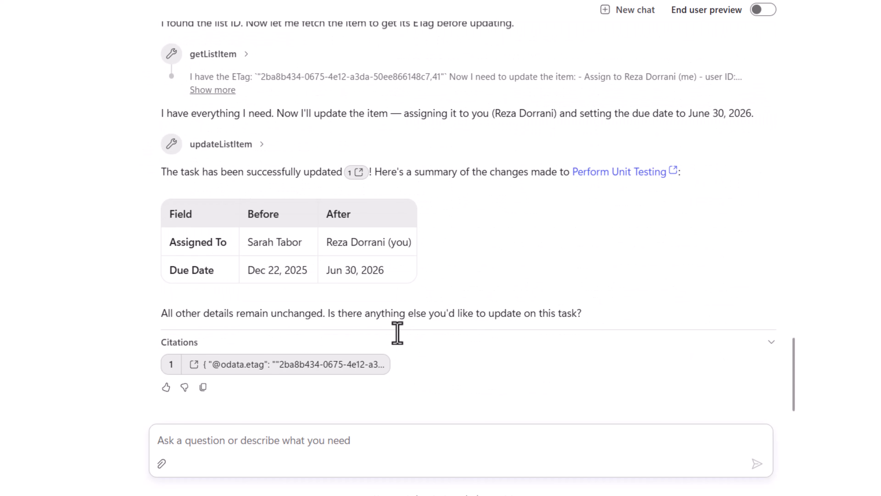
{"action": "left_click", "coordinate": [608, 174]}
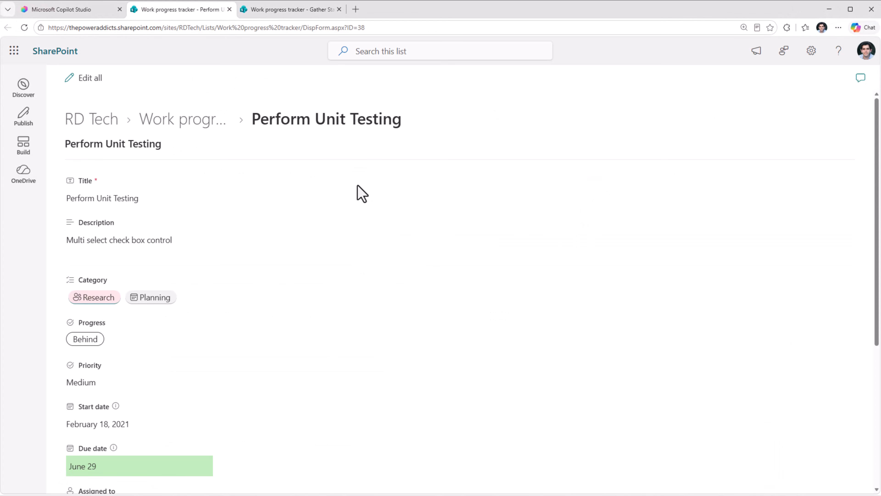
{"action": "scroll", "coordinate": [160, 425], "scroll_direction": "down", "scroll_amount": 1}
{"action": "left_click", "coordinate": [159, 426]}
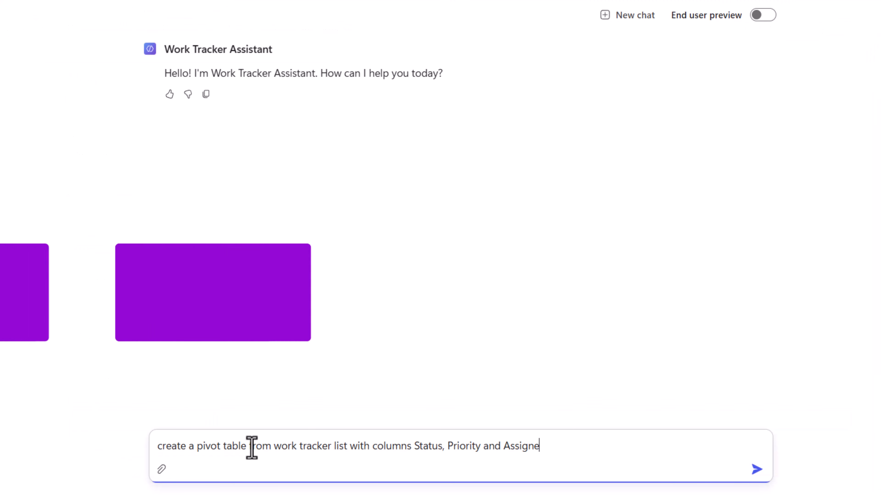
Ask the agent to "create a pivot table from work tracker list with columns Status, Priority and Assigned To" and open Work_Tracker_Pivot.xlsx.
{"action": "type", "text": "d To"}
{"action": "key", "text": "Return"}
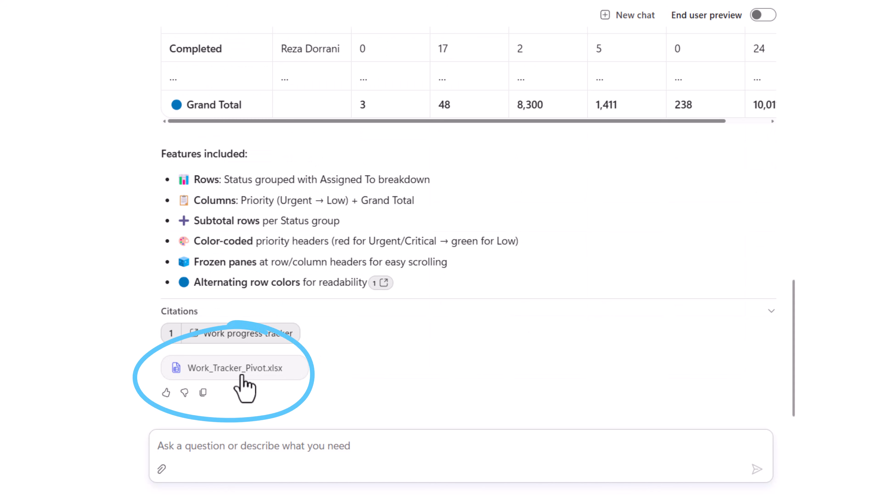
{"action": "left_click", "coordinate": [241, 375]}
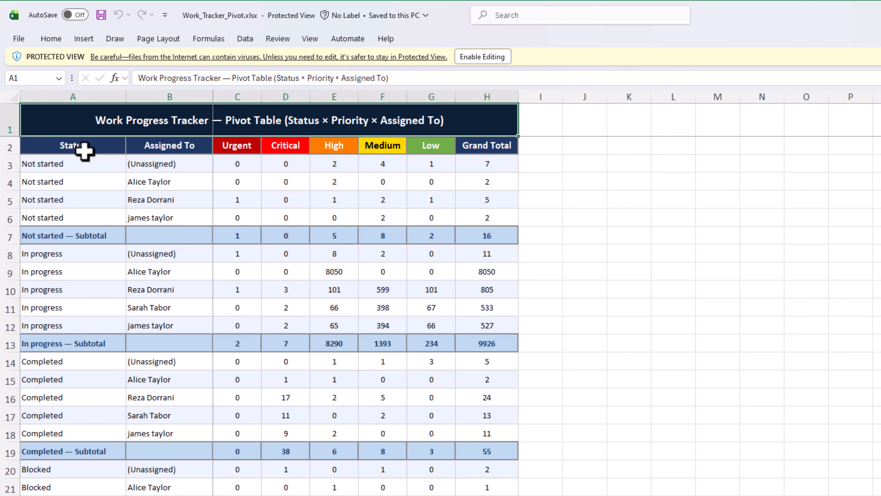
Examine the Status, Assigned To and priority columns of the pivot workbook in Excel.
{"action": "left_click", "coordinate": [84, 150]}
{"action": "left_click", "coordinate": [156, 147]}
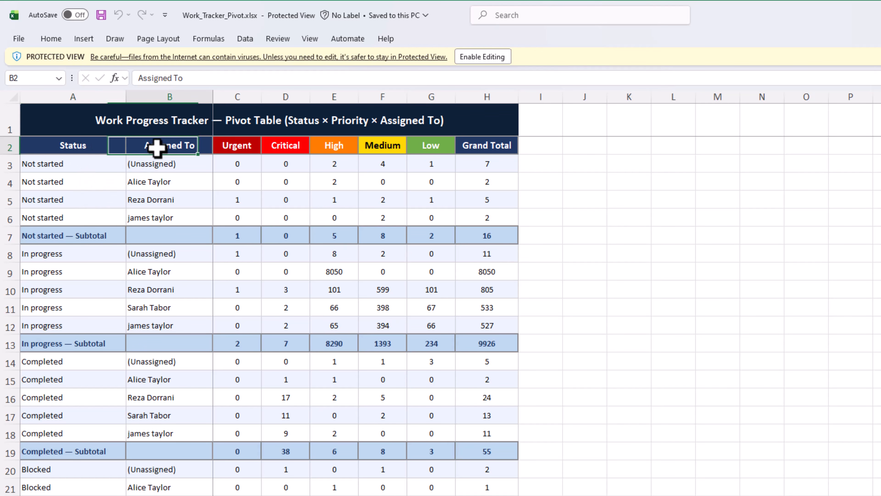
{"action": "left_click_drag", "start_coordinate": [157, 147], "coordinate": [169, 219]}
{"action": "left_click", "coordinate": [225, 196]}
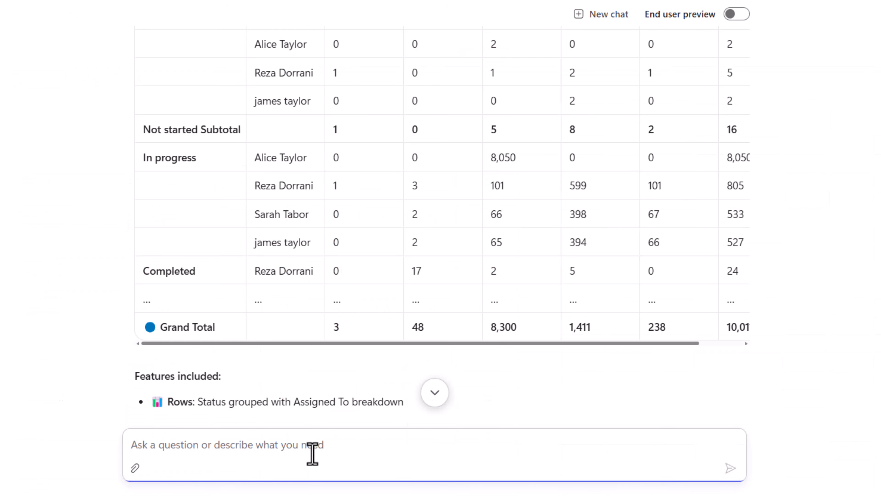
Ask the agent for the tracker's Status values and request a report of items not started, blocked or behind, grouped by assigned to.
{"action": "type", "text": "What Status values are there?"}
{"action": "key", "text": "Return"}
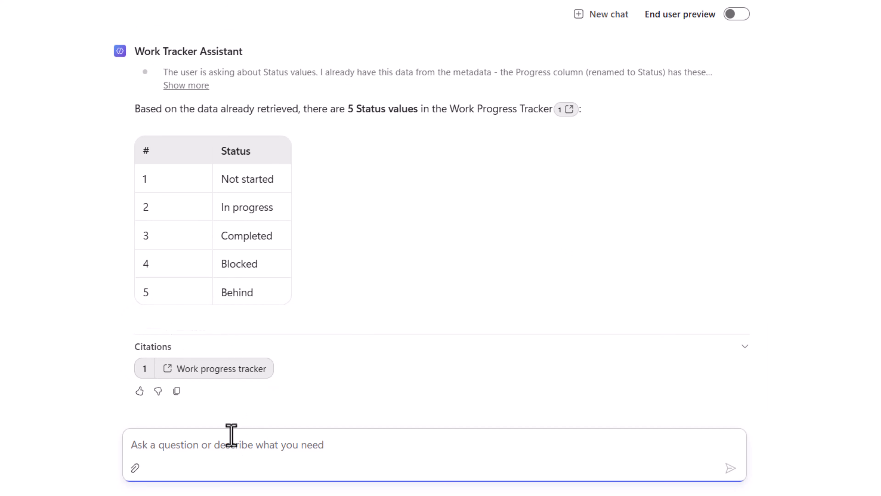
{"action": "type", "text": "Generate a report of items that are not started or blocked or behind - group by assigned"}
{"action": "type", "text": "to"}
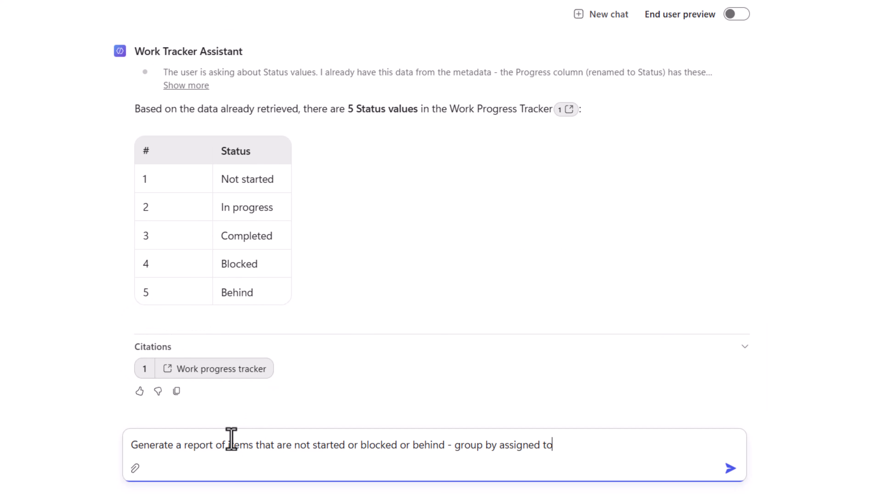
{"action": "key", "text": "Return"}
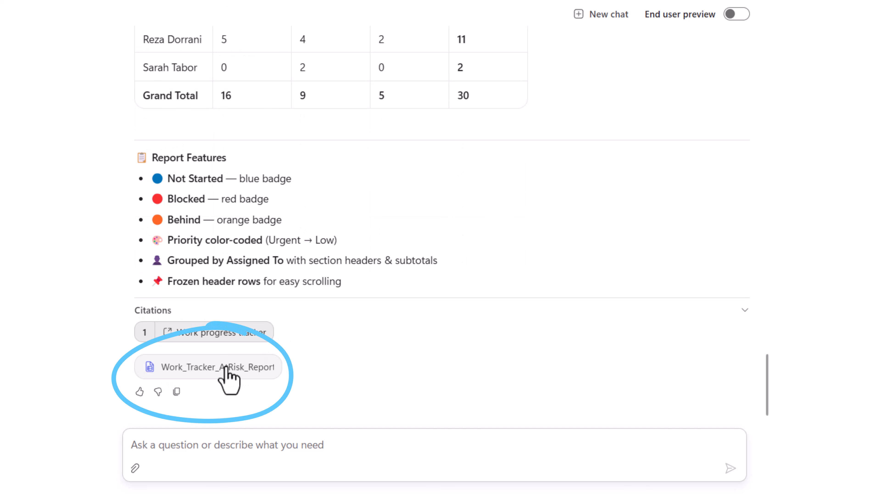
Open the generated at-risk report workbook and review its items grouped by assignee.
{"action": "left_click", "coordinate": [222, 367]}
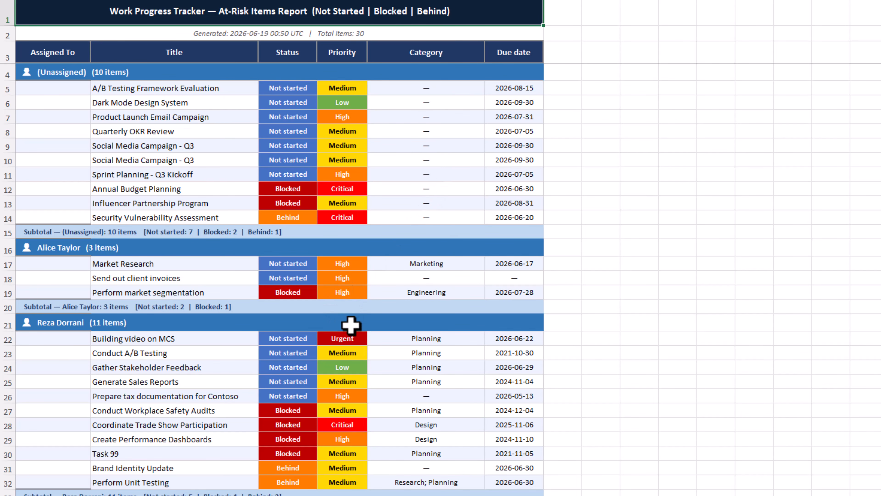
{"action": "scroll", "coordinate": [350, 327], "scroll_direction": "down", "scroll_amount": 4}
{"action": "scroll", "coordinate": [292, 358], "scroll_direction": "down", "scroll_amount": 1}
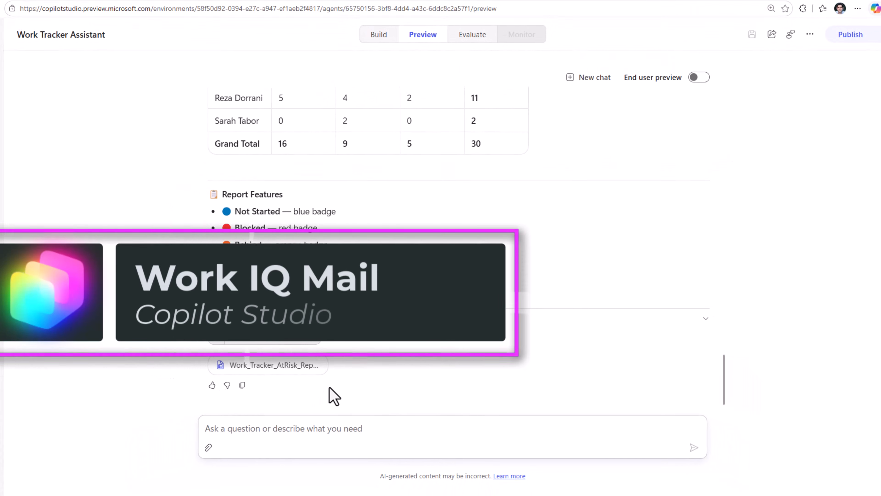
Add the Work IQ Mail (Preview) MCP tool to the agent with the existing connection.
{"action": "left_click", "coordinate": [382, 55]}
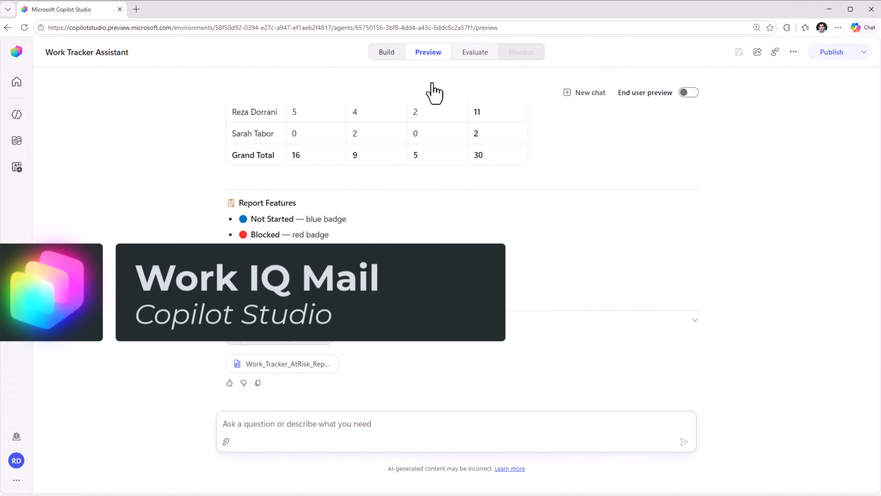
{"action": "left_click", "coordinate": [859, 210]}
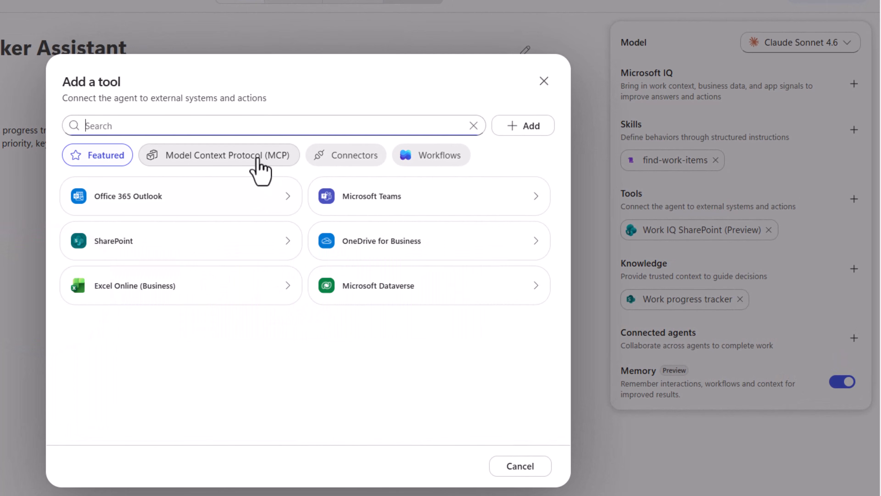
{"action": "left_click", "coordinate": [257, 158]}
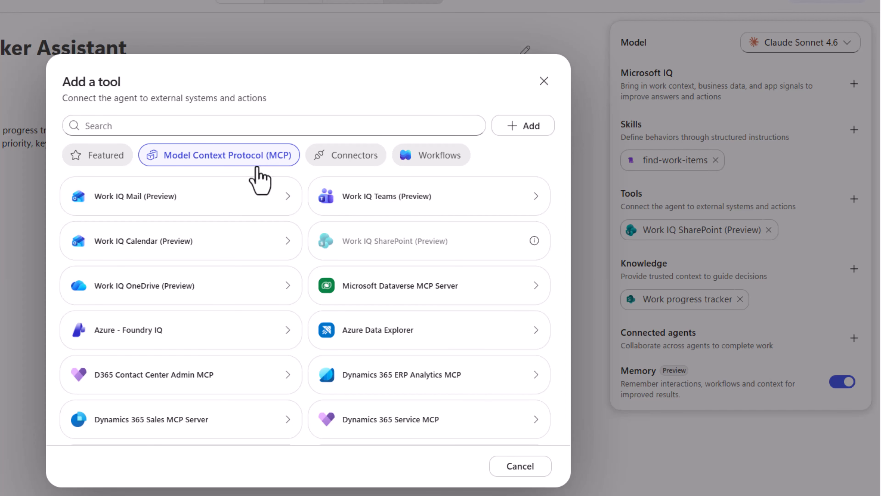
{"action": "left_click", "coordinate": [187, 208]}
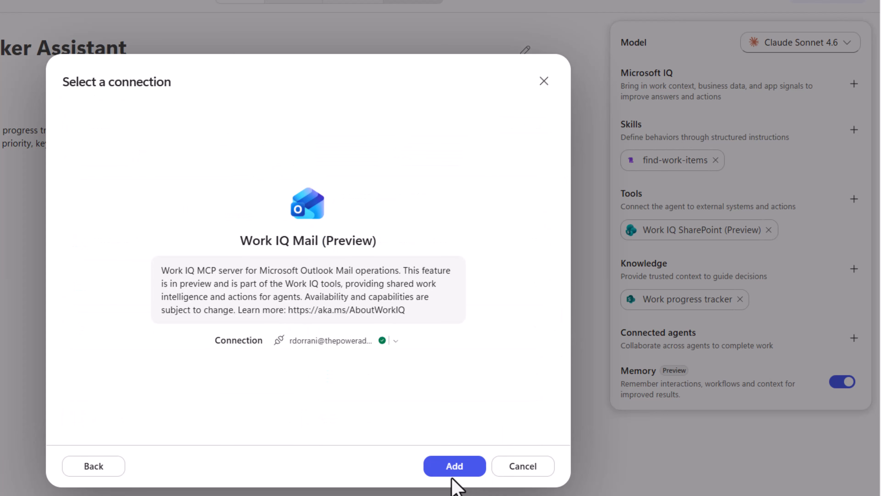
{"action": "left_click", "coordinate": [453, 472]}
Examine the Work IQ Mail (Preview) tool's settings and available mail operations, and save the agent.
{"action": "left_click", "coordinate": [683, 258]}
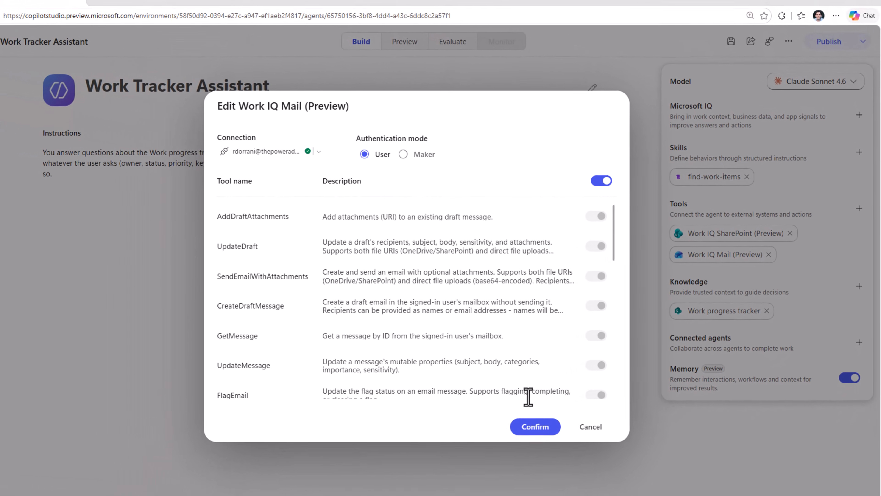
{"action": "left_click", "coordinate": [470, 472]}
{"action": "left_click", "coordinate": [739, 53]}
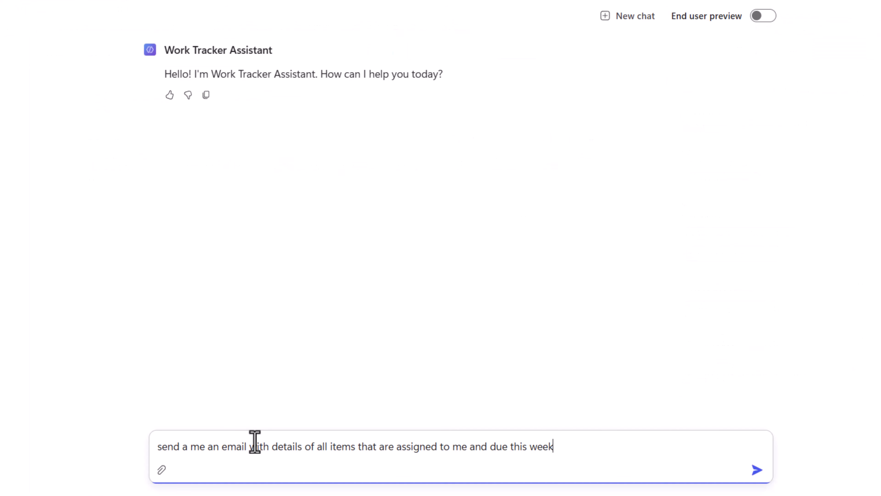
Ask the agent to email details of all items assigned to me and due this week, and review the received email in Outlook.
{"action": "key", "text": "Return"}
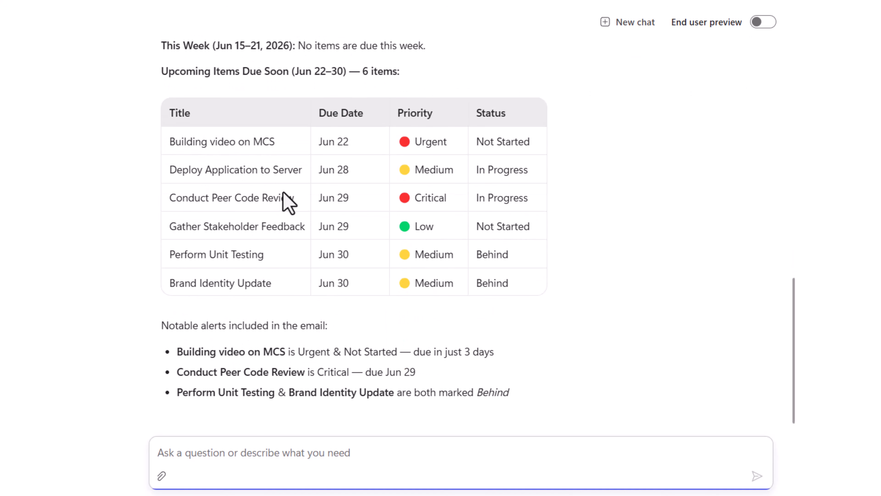
{"action": "scroll", "coordinate": [288, 203], "scroll_direction": "up", "scroll_amount": 3}
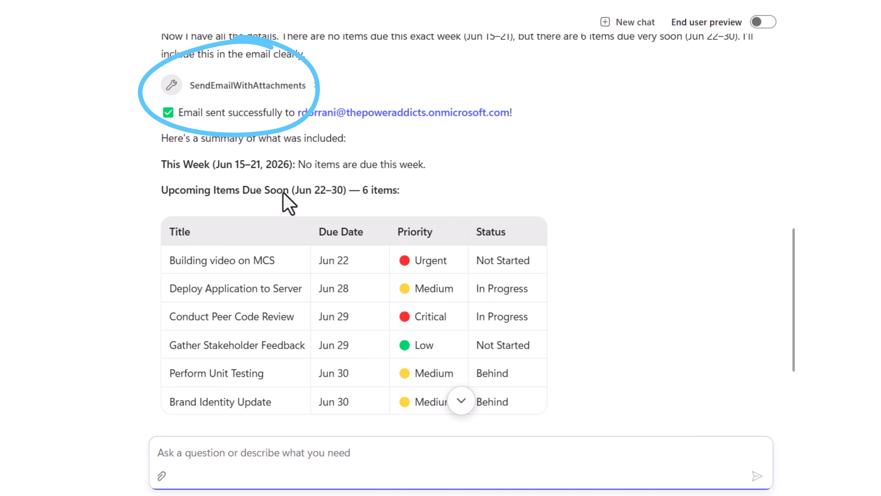
{"action": "scroll", "coordinate": [288, 203], "scroll_direction": "down", "scroll_amount": 3}
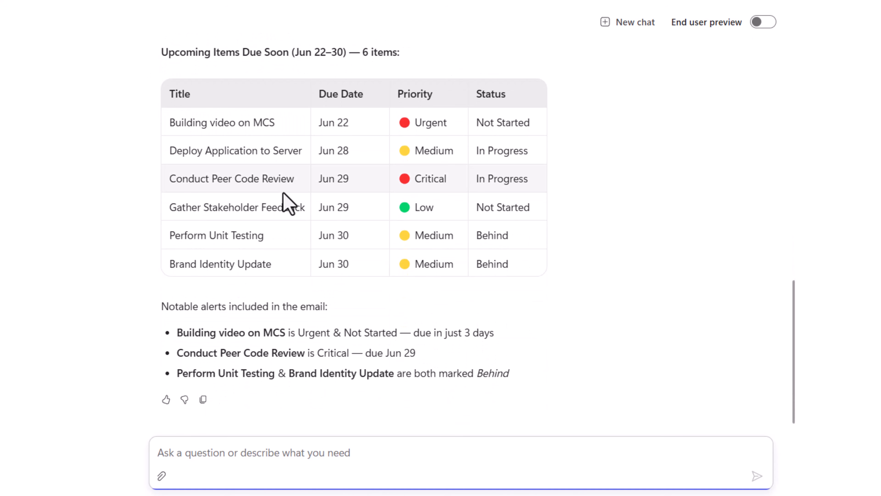
{"action": "left_click", "coordinate": [391, 218]}
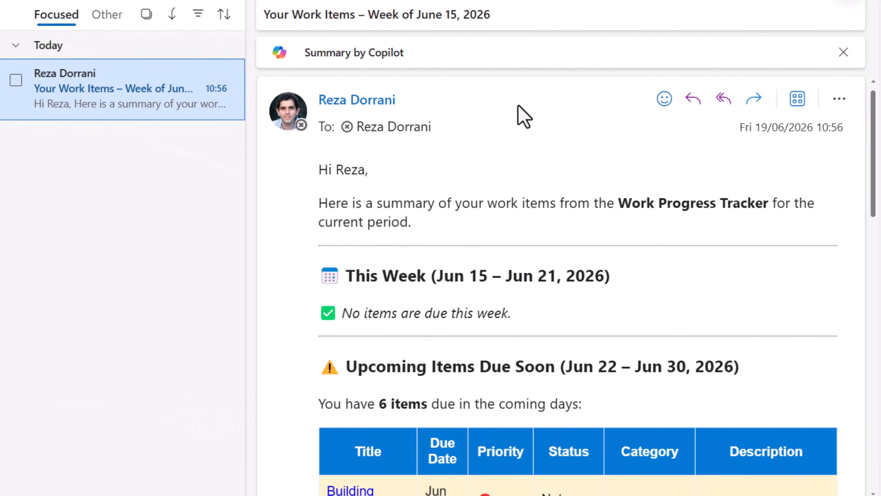
{"action": "scroll", "coordinate": [559, 204], "scroll_direction": "down", "scroll_amount": 6}
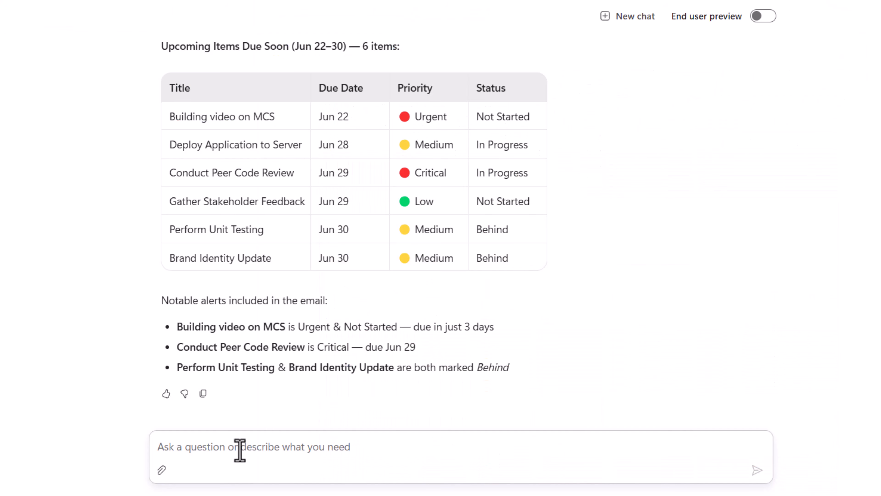
Request a PowerPoint tracker status deck with title, status and priority summary, items-by-owner and blocked or overdue slides, and publish the agent.
{"action": "type", "text": "Generate a PowerPoint deck reporting the status of the Work progress tracker. Include: - A title slide - A summary slide with total item count and a breakdown by status and priority - A slide listing items by owner - A slide flagging anything blocked or overdue"}
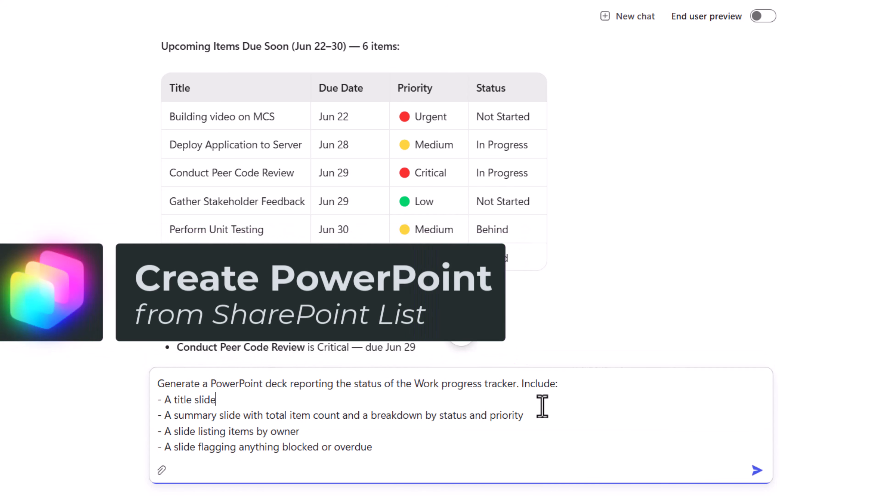
{"action": "left_click", "coordinate": [757, 472]}
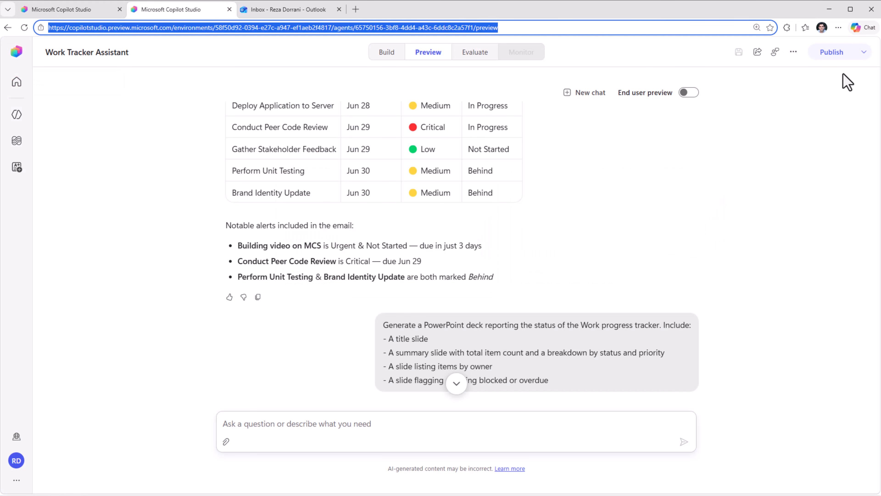
{"action": "left_click", "coordinate": [831, 52]}
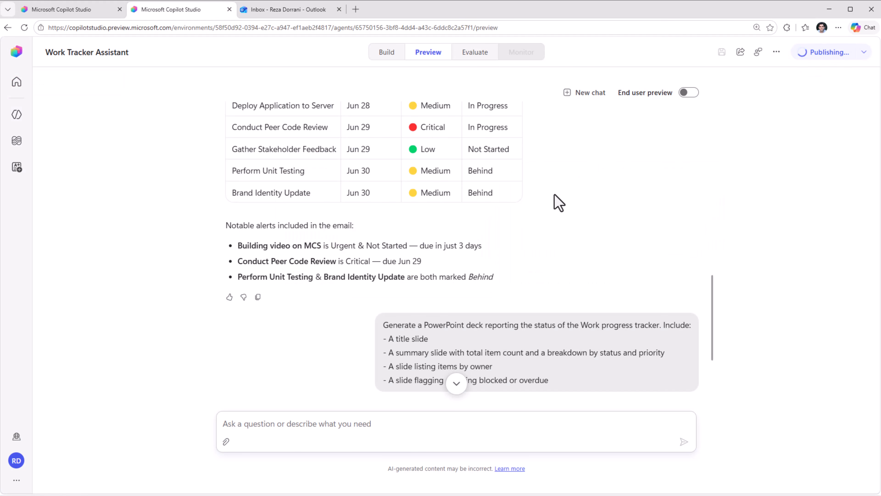
Review the agent's slide summary, and go through all four slides of the generated Work_Progress_Tracker_Report.pptx in PowerPoint.
{"action": "scroll", "coordinate": [555, 201], "scroll_direction": "down", "scroll_amount": 4}
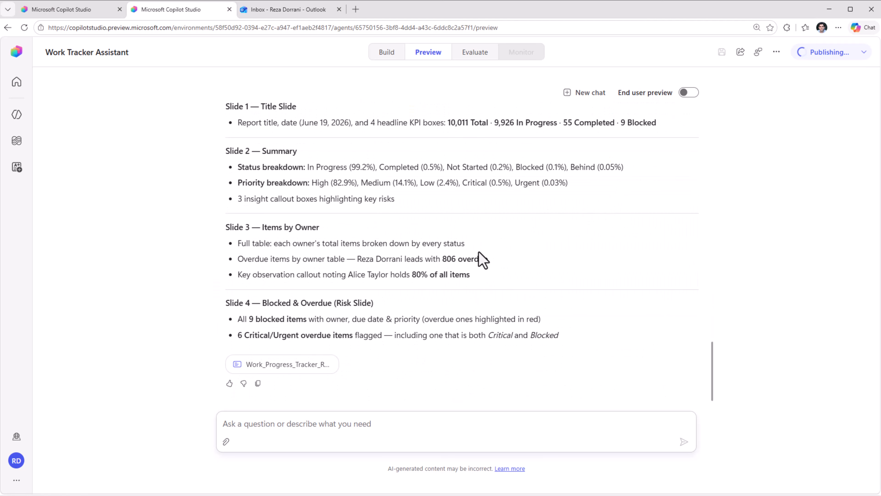
{"action": "scroll", "coordinate": [482, 257], "scroll_direction": "up", "scroll_amount": 3}
{"action": "scroll", "coordinate": [482, 257], "scroll_direction": "down", "scroll_amount": 3}
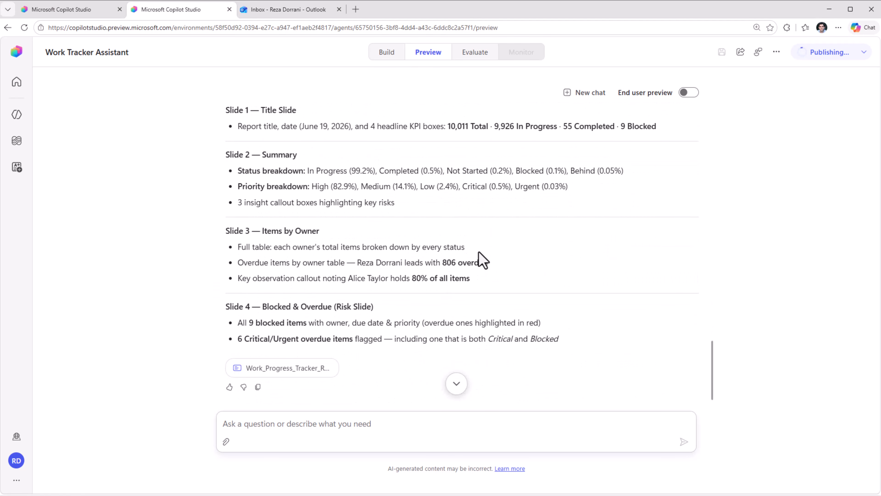
{"action": "left_click", "coordinate": [269, 363]}
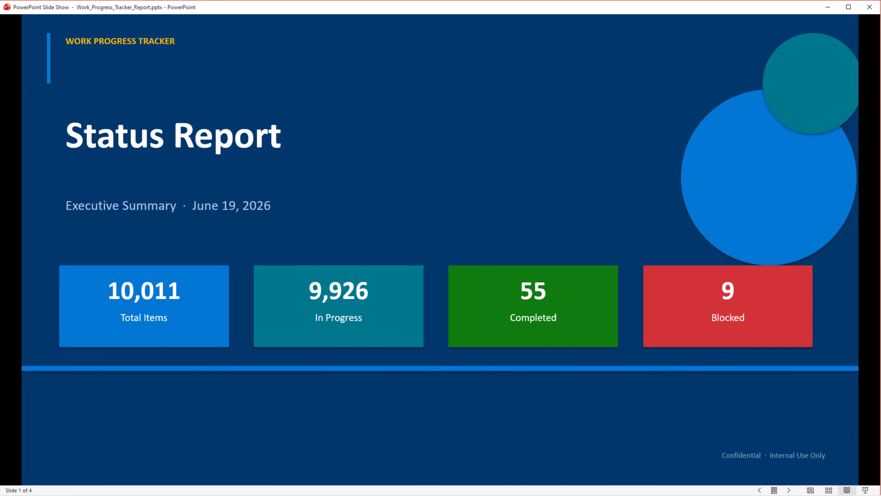
{"action": "left_click", "coordinate": [789, 490]}
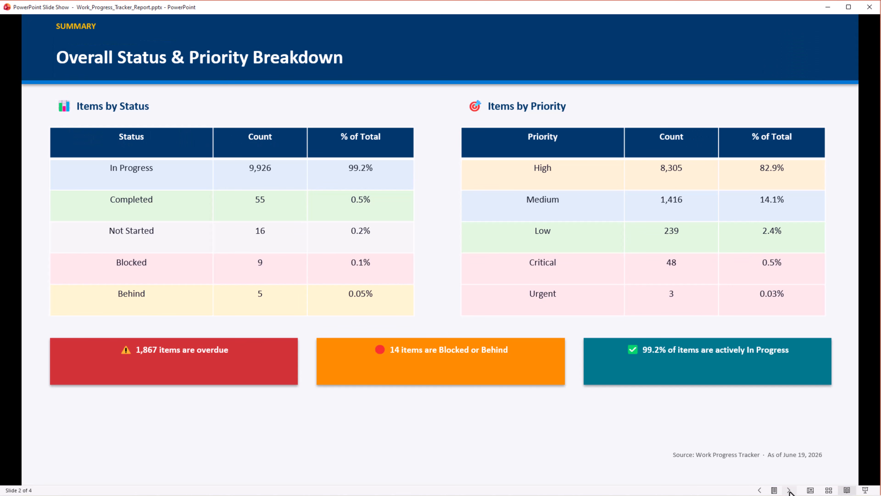
{"action": "left_click", "coordinate": [789, 490]}
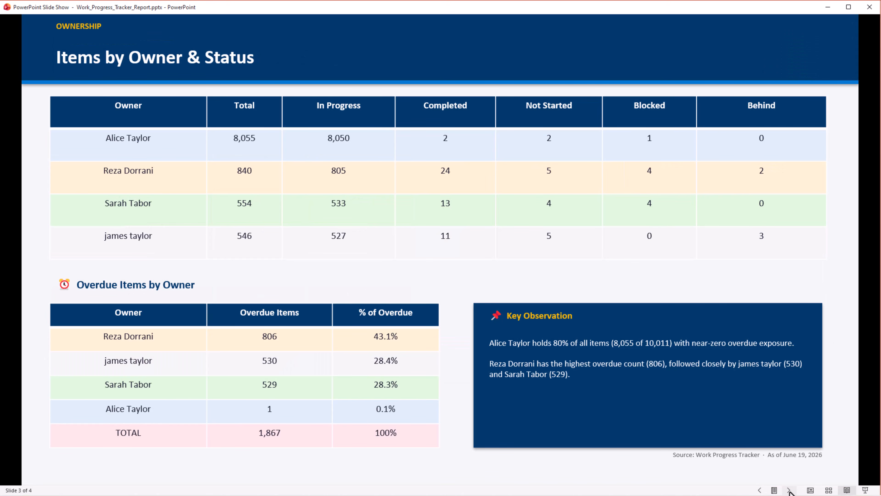
{"action": "left_click", "coordinate": [789, 490]}
{"action": "left_click", "coordinate": [828, 7]}
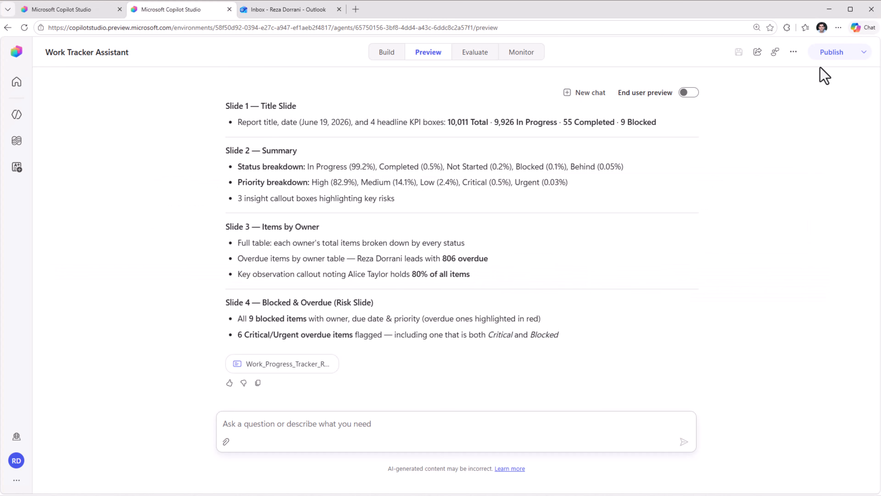
Create a new workflow in Copilot Studio and set its Start node's trigger type to Recurrence.
{"action": "left_click", "coordinate": [78, 13]}
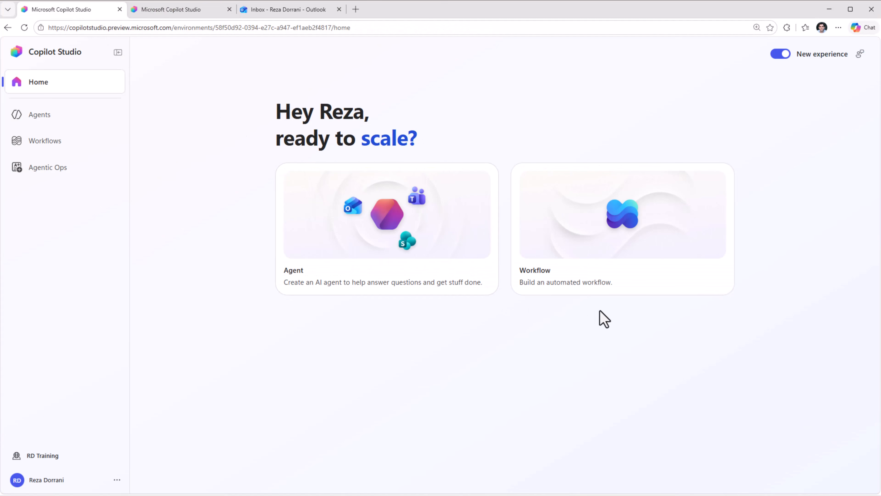
{"action": "left_click", "coordinate": [616, 227]}
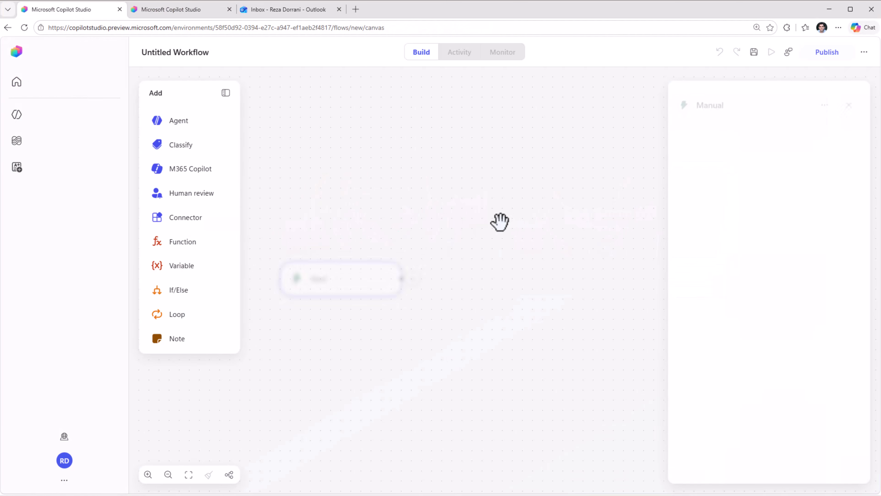
{"action": "left_click", "coordinate": [279, 291]}
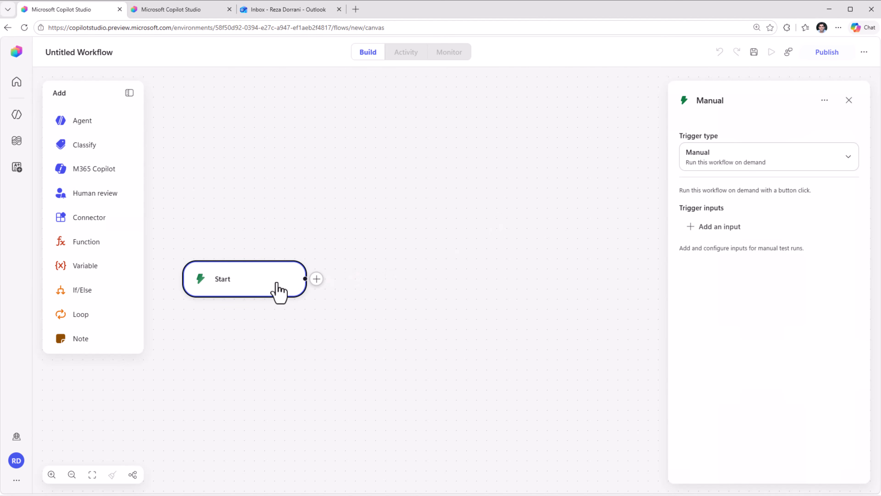
{"action": "left_click", "coordinate": [795, 159]}
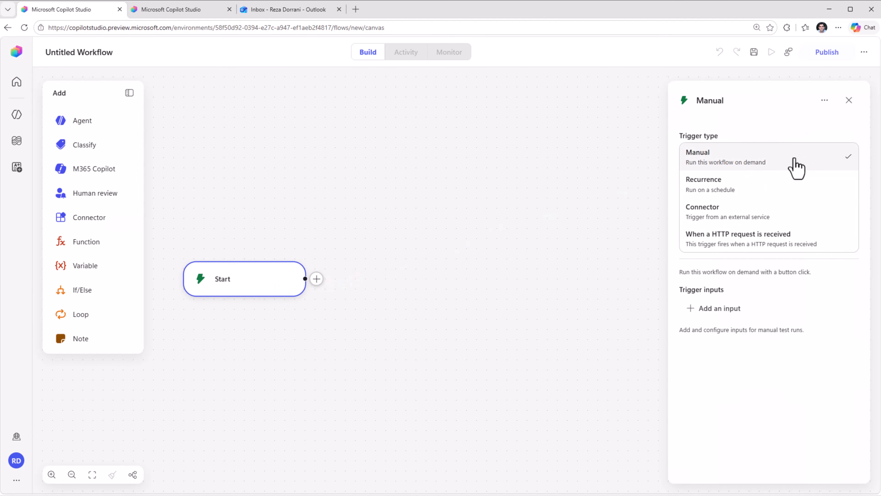
{"action": "left_click", "coordinate": [718, 190]}
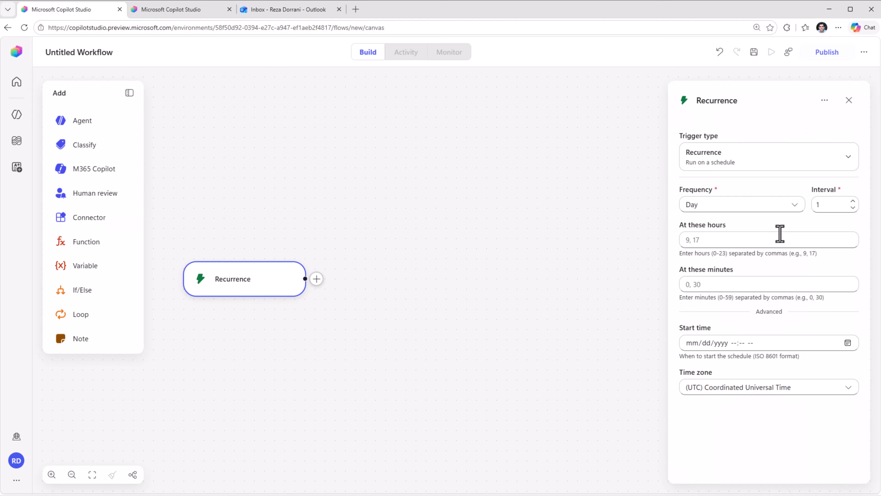
Schedule the recurrence weekly on Monday at hour 8, minute 0, in the (UTC-08:00) Pacific Time (US & Canada) time zone.
{"action": "left_click", "coordinate": [795, 208]}
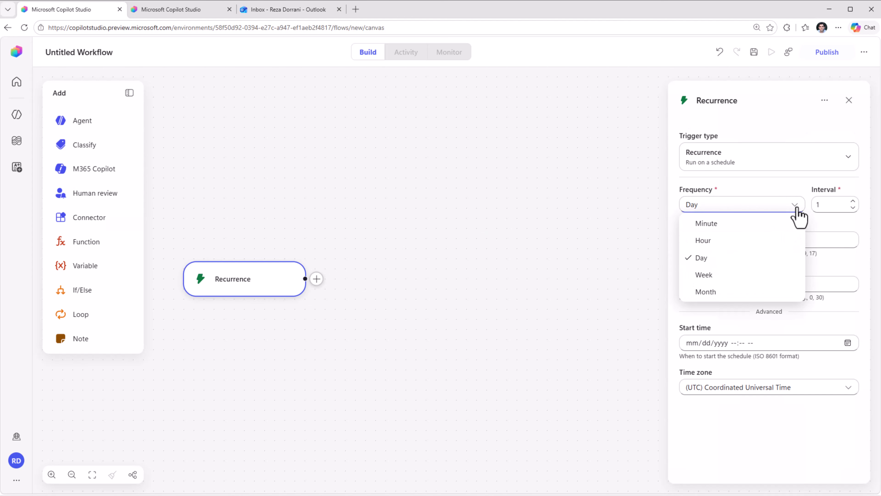
{"action": "left_click", "coordinate": [737, 276]}
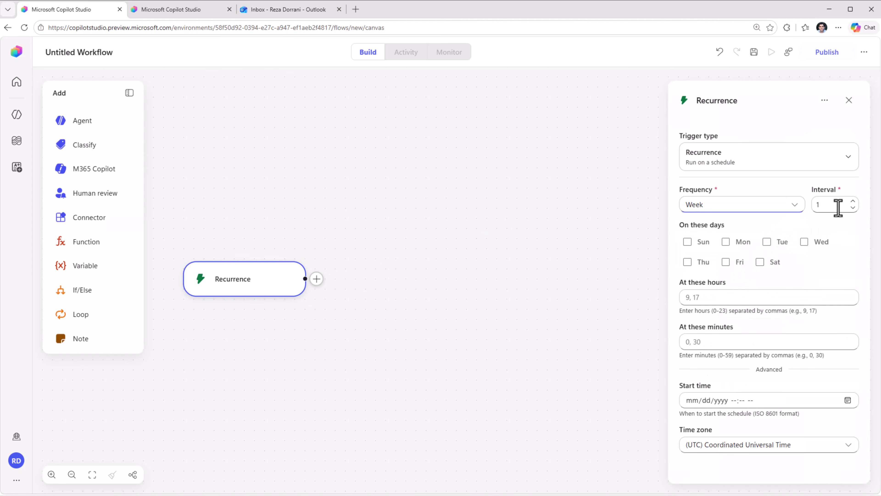
{"action": "left_click", "coordinate": [726, 241]}
{"action": "left_click", "coordinate": [702, 301]}
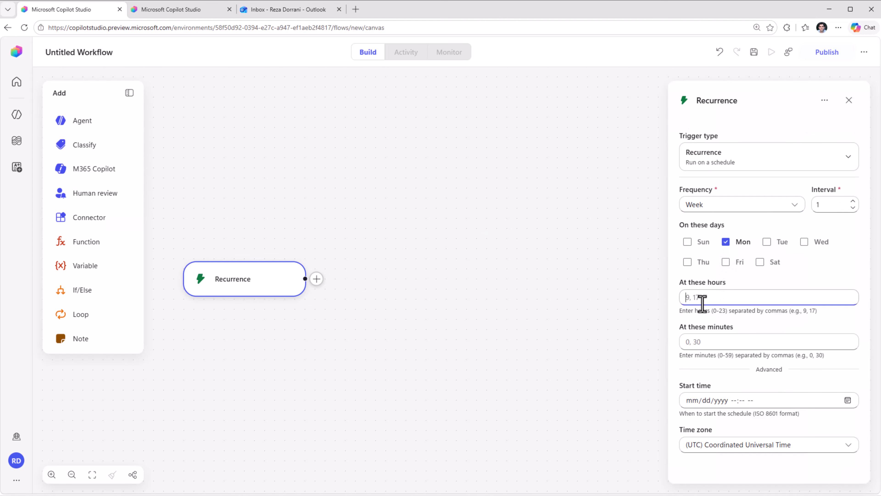
{"action": "type", "text": "8"}
{"action": "left_click", "coordinate": [707, 339]}
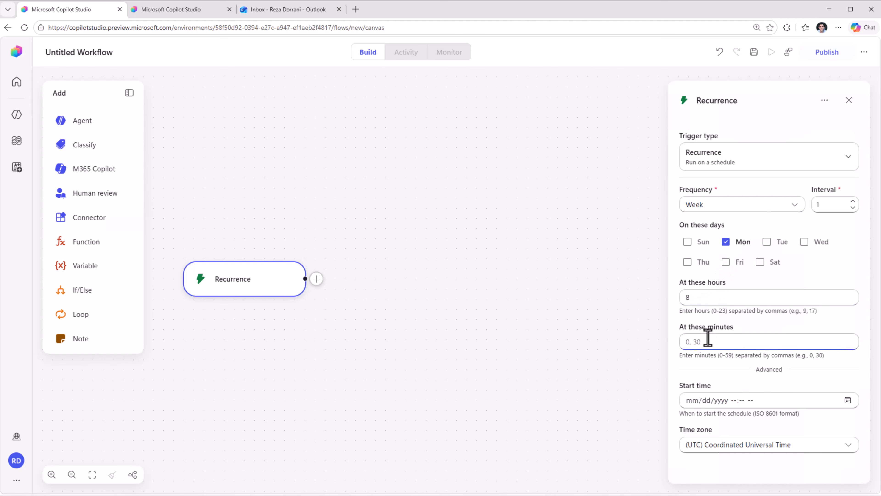
{"action": "type", "text": "0"}
{"action": "left_click", "coordinate": [761, 446]}
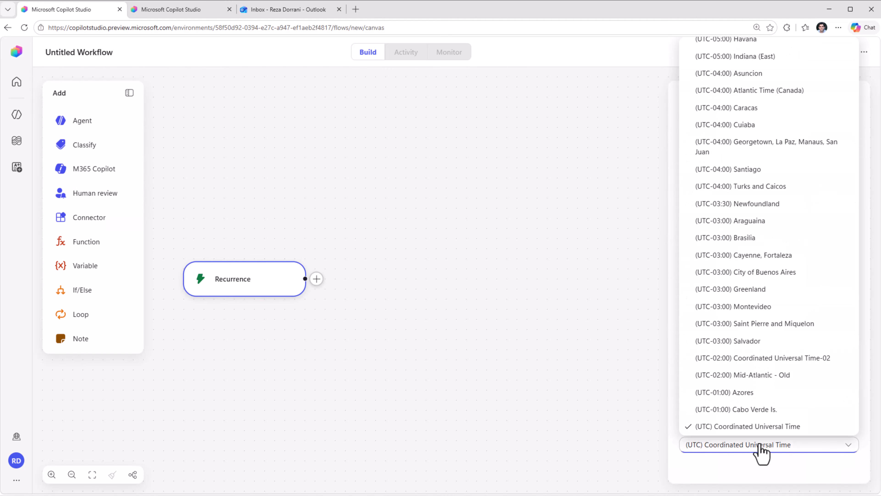
{"action": "scroll", "coordinate": [765, 217], "scroll_direction": "up", "scroll_amount": 10}
{"action": "left_click", "coordinate": [763, 208]}
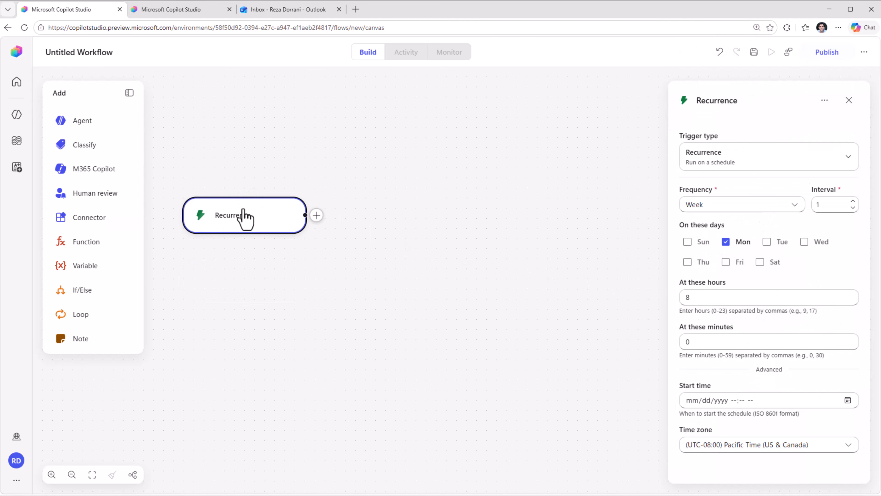
Add an Agent node after the Recurrence trigger and assign the Work Tracker Assistant agent to it.
{"action": "left_click_drag", "start_coordinate": [98, 125], "coordinate": [428, 246]}
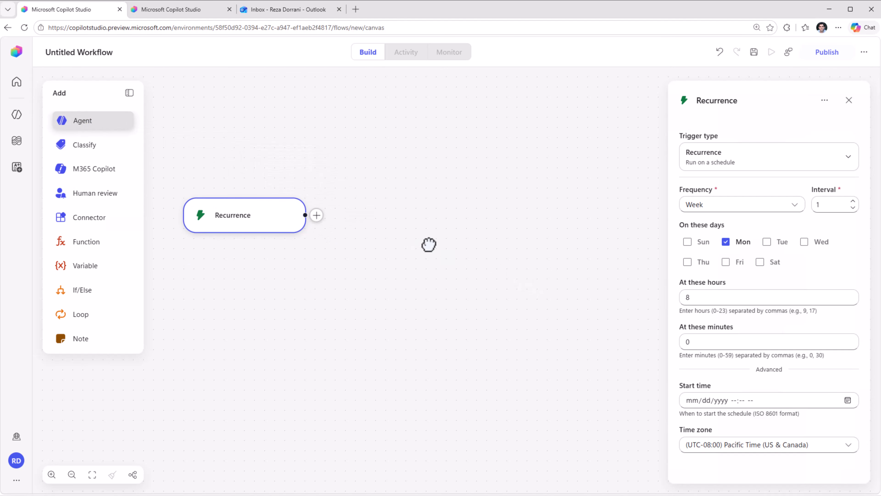
{"action": "left_click", "coordinate": [767, 212]}
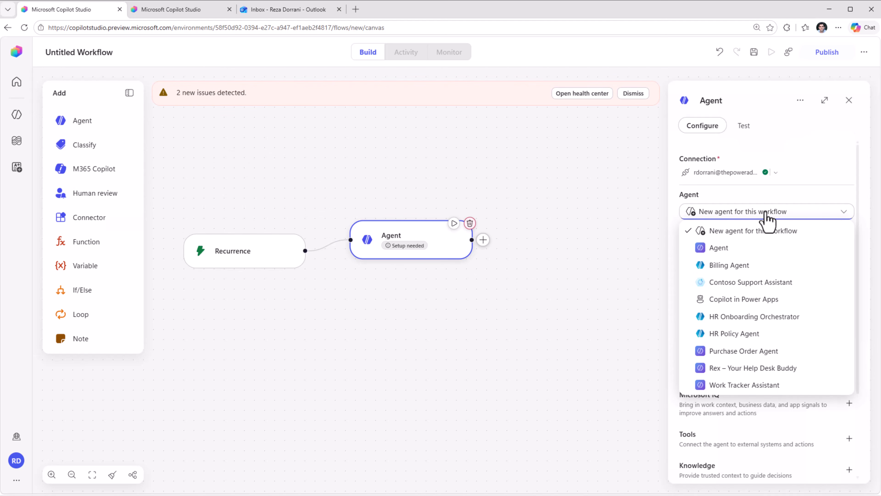
{"action": "left_click", "coordinate": [746, 385]}
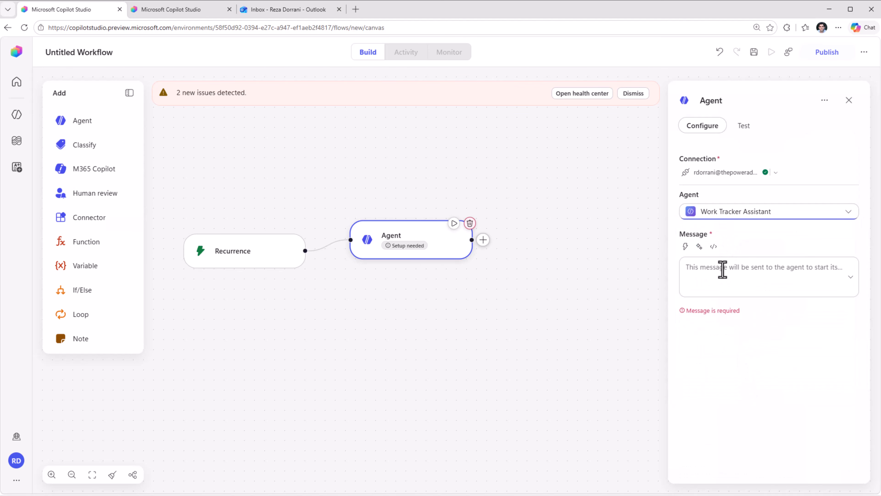
Set the agent message to email the recipient's address a report of all tasks that are due this week, and publish the workflow.
{"action": "left_click", "coordinate": [722, 270]}
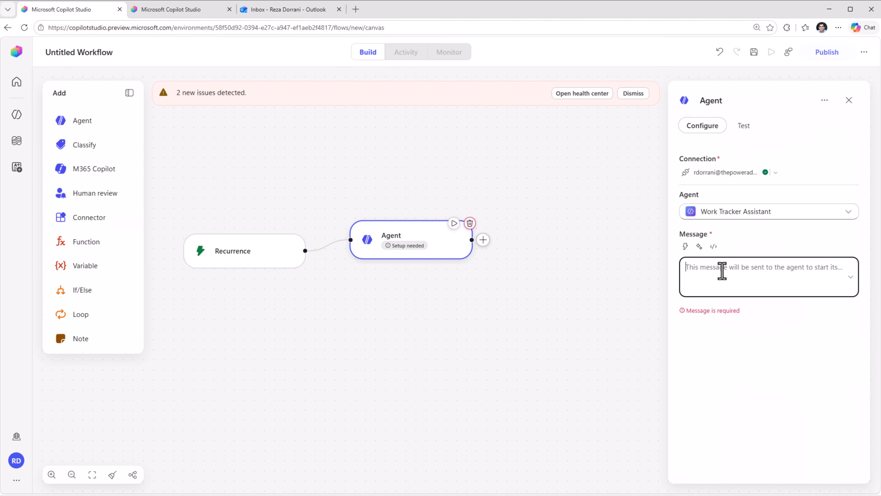
{"action": "type", "text": "Email me a report of all tasks that are due this week"}
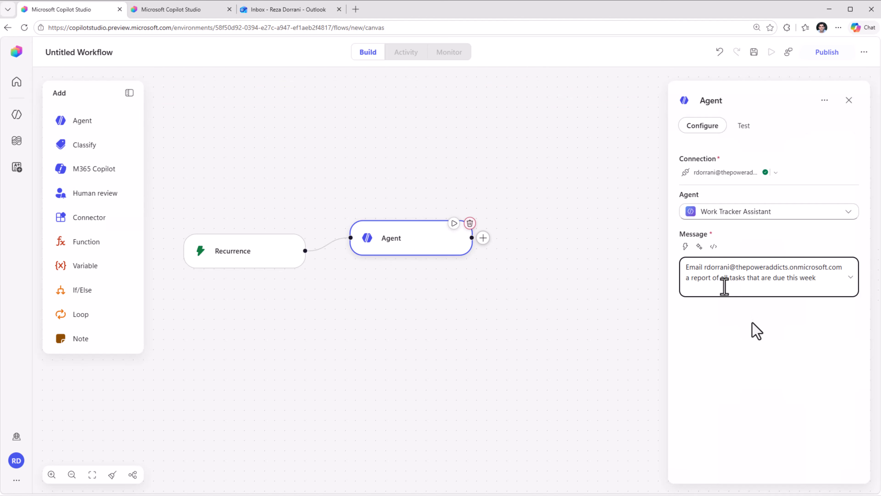
{"action": "left_click", "coordinate": [827, 54]}
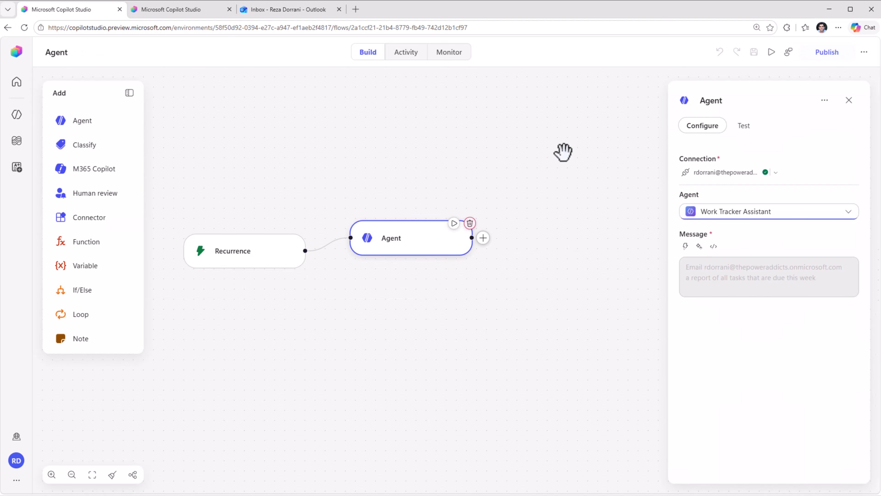
Examine the workflow's latest run, checking the Recurrence and Agent nodes' run details and the agent's full result text.
{"action": "left_click", "coordinate": [406, 53]}
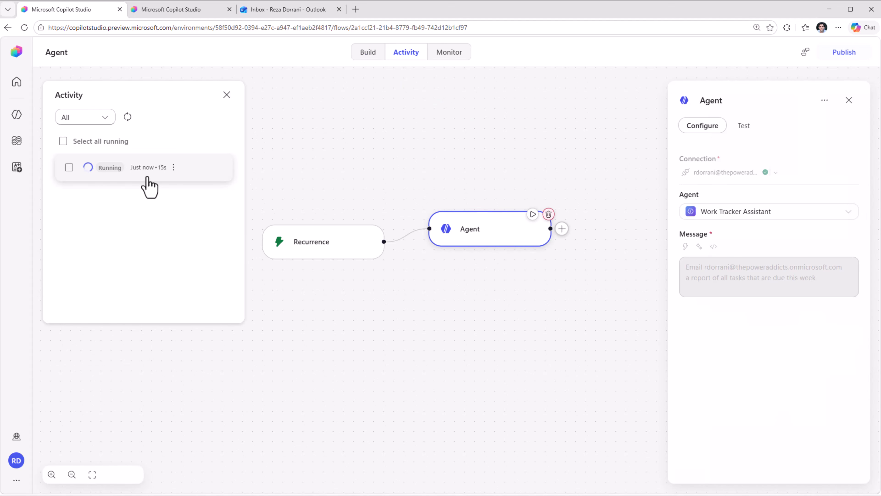
{"action": "left_click", "coordinate": [147, 179]}
{"action": "left_click", "coordinate": [344, 245]}
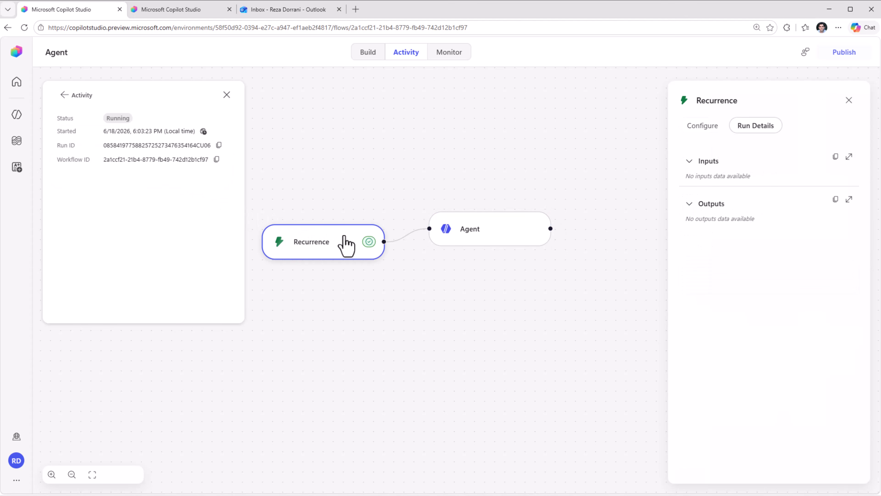
{"action": "left_click", "coordinate": [471, 245]}
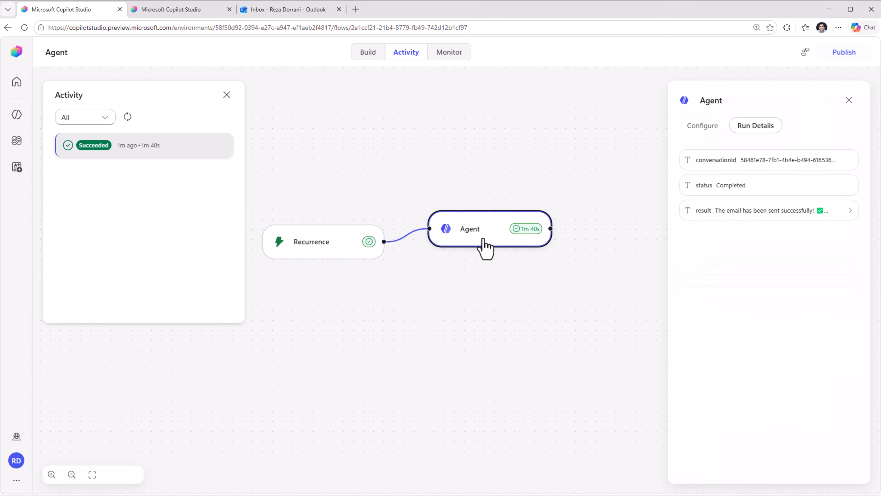
{"action": "left_click", "coordinate": [758, 217]}
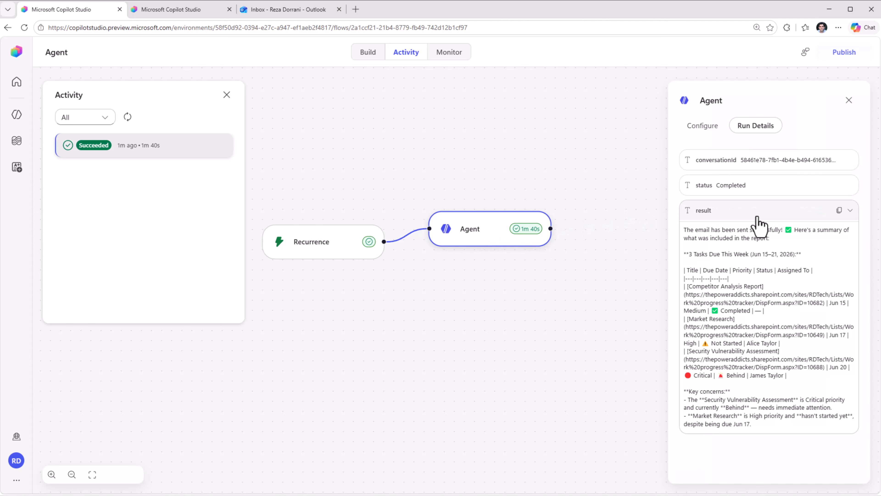